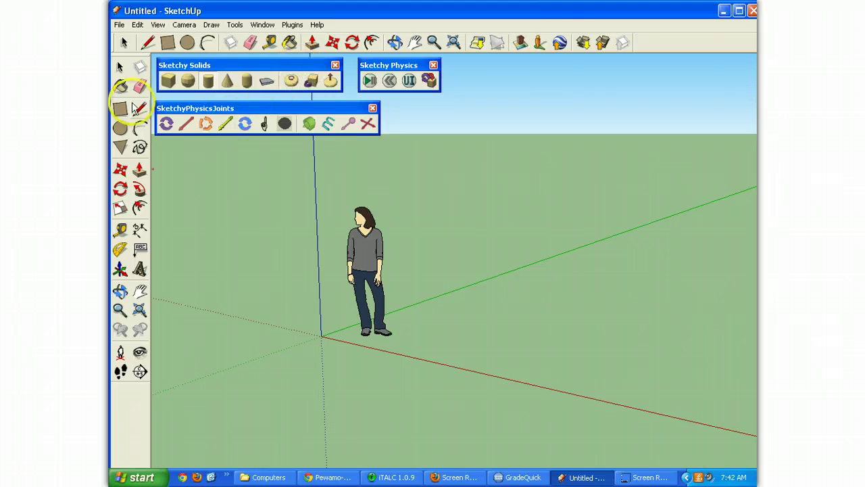
- Create a floor and build a long, low solid box on it beside the standing figure
click(268, 82)
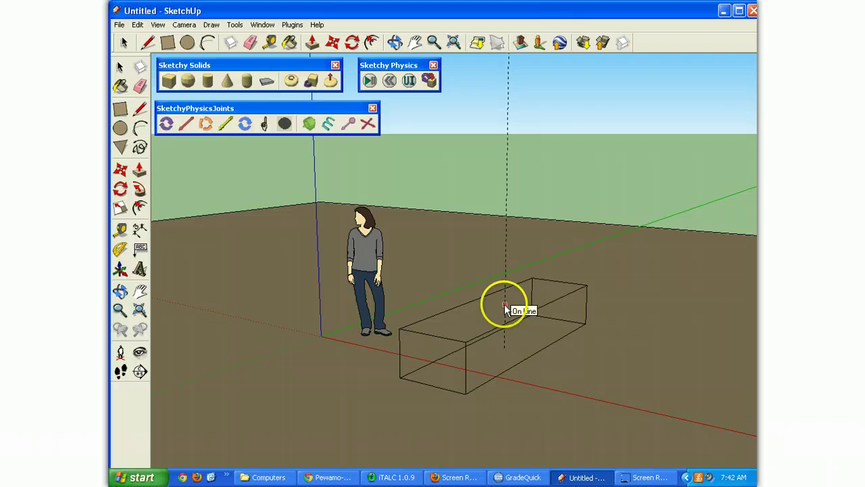
click(504, 306)
- Move the box straight up along the blue axis so it sits slightly above the floor
click(395, 43)
drag(566, 309, 463, 349)
click(331, 42)
click(386, 397)
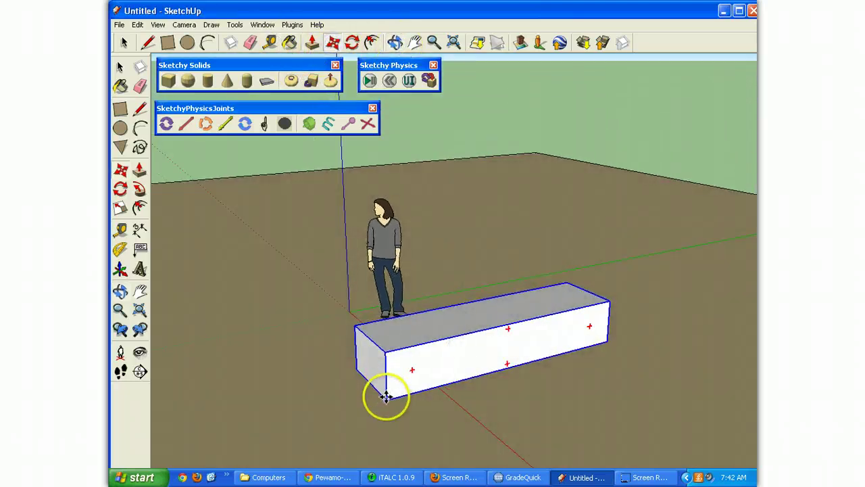
click(382, 362)
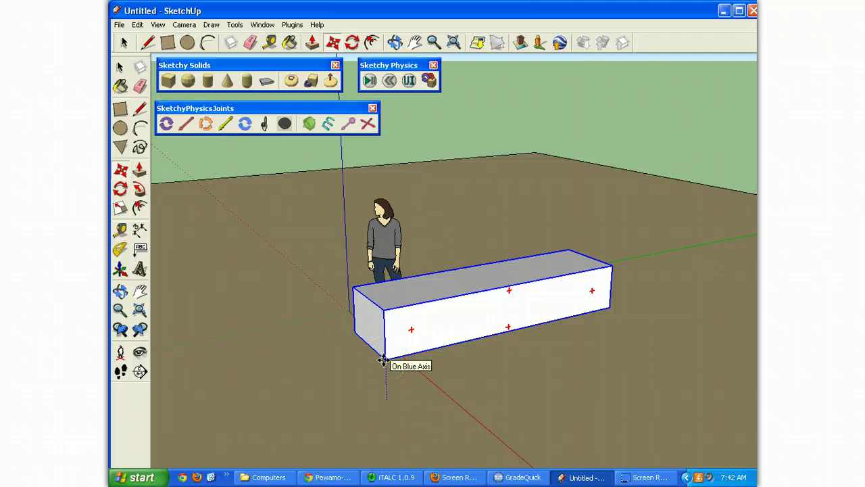
click(383, 360)
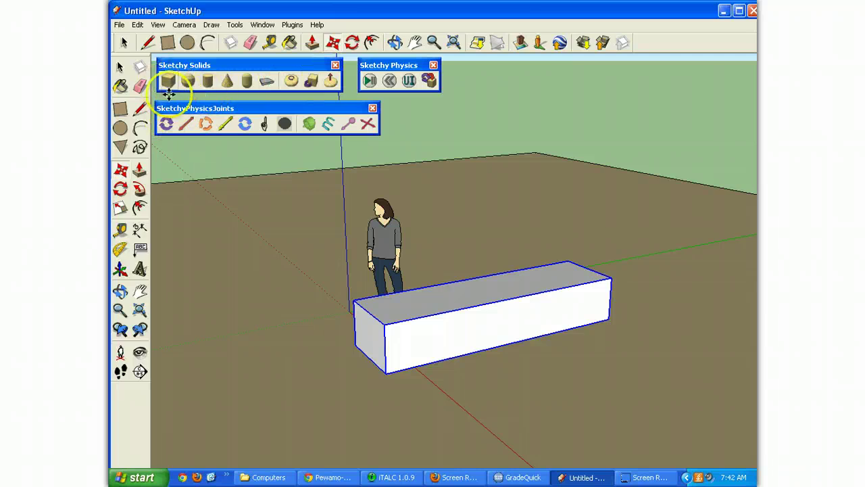
- Draw a wheel circle centred on the box's lower long edge near one end and extrude it outward into a thin disc
click(148, 42)
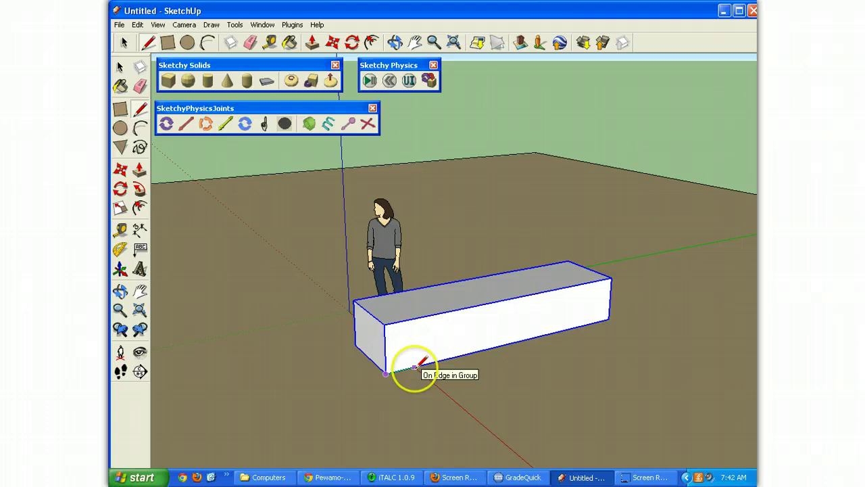
click(412, 367)
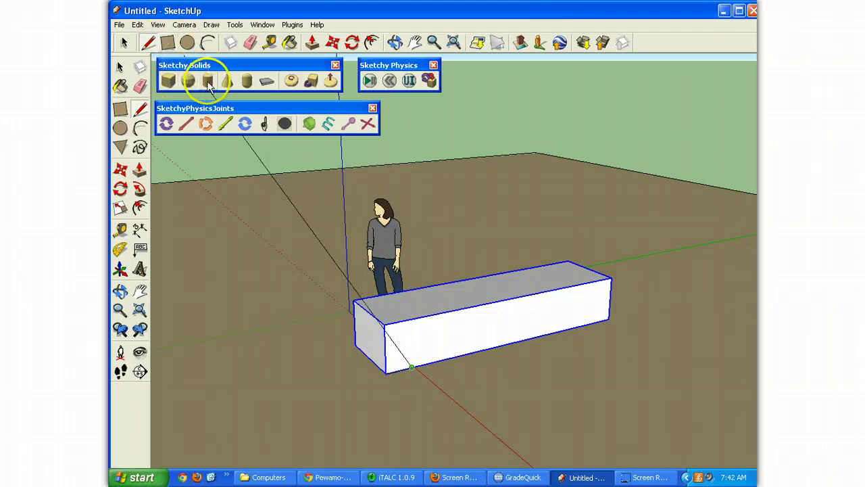
click(187, 43)
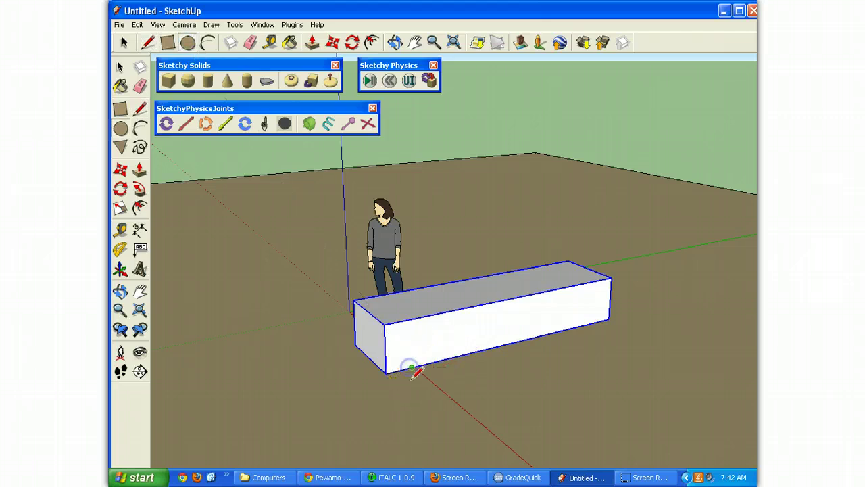
drag(411, 369, 411, 392)
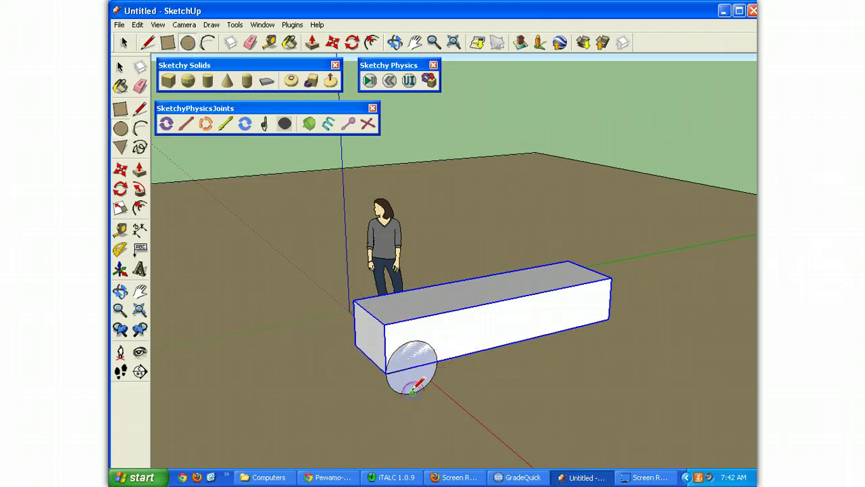
click(312, 41)
drag(409, 363, 421, 373)
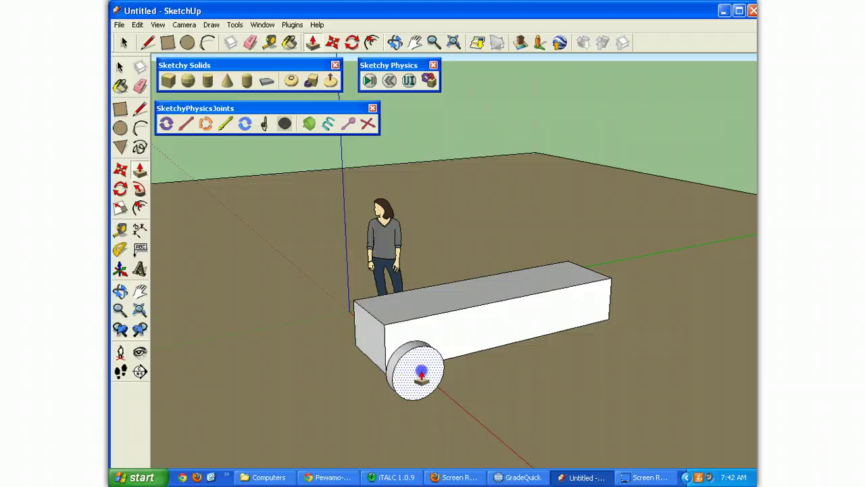
click(421, 372)
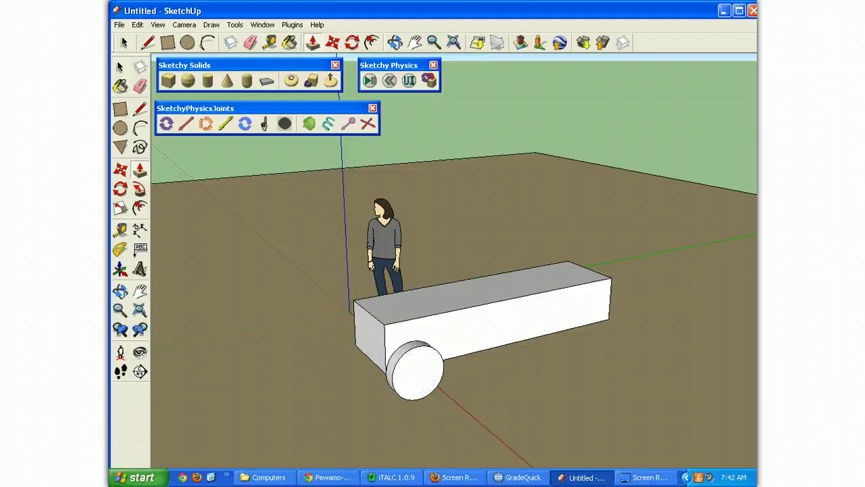
- Draw a second wheel circle on the same lower edge near the other end and extrude it outward into a similar disc
click(395, 41)
drag(513, 338, 363, 342)
drag(604, 344, 508, 299)
click(124, 43)
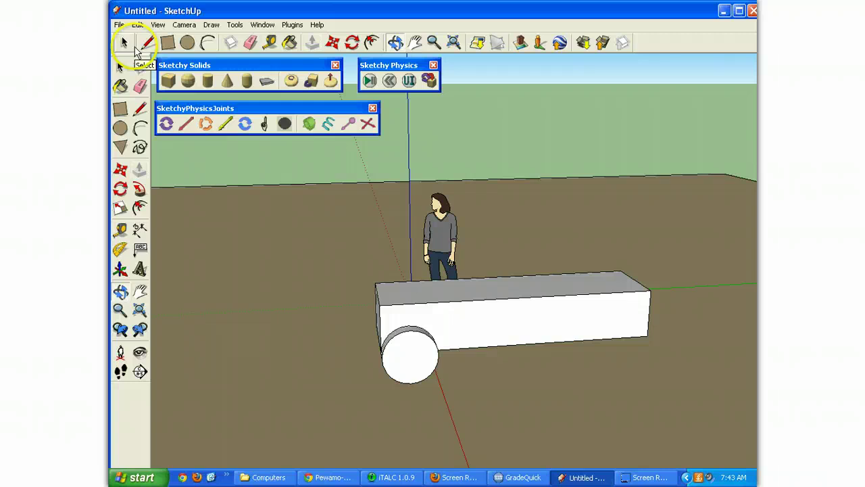
click(124, 43)
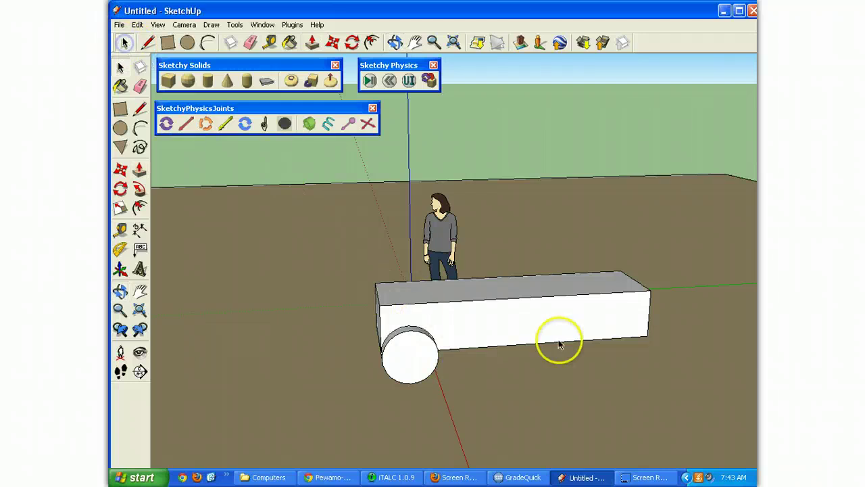
click(559, 344)
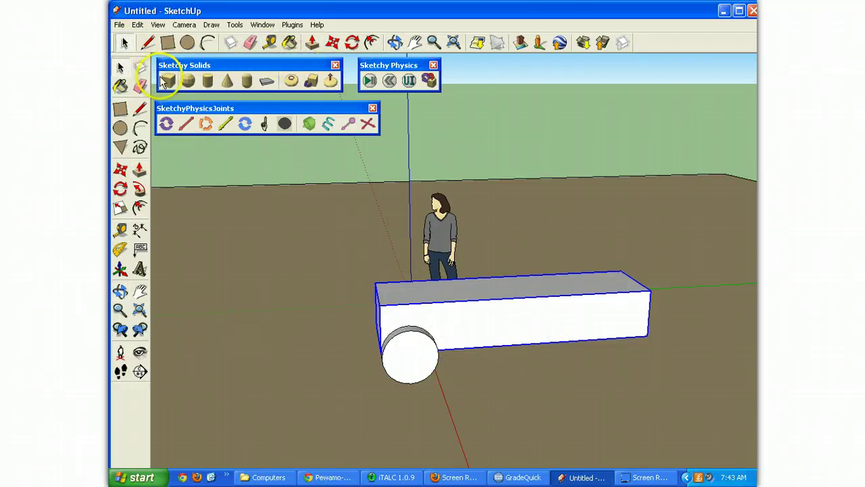
click(188, 42)
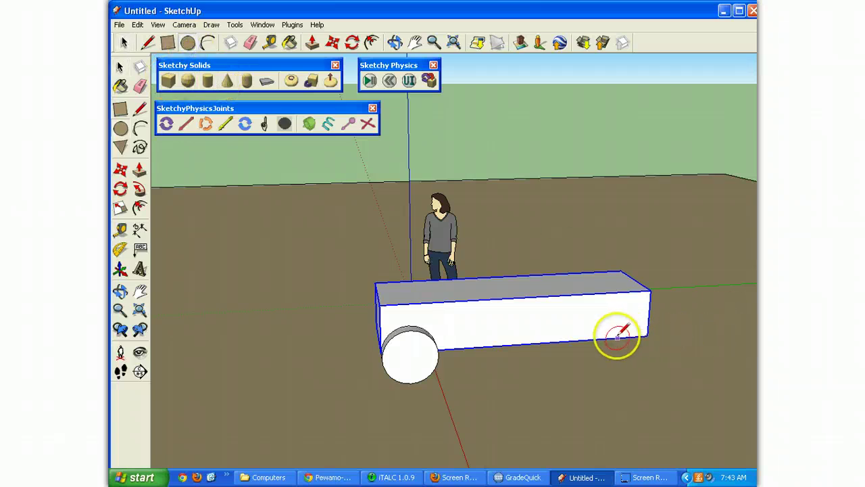
click(148, 43)
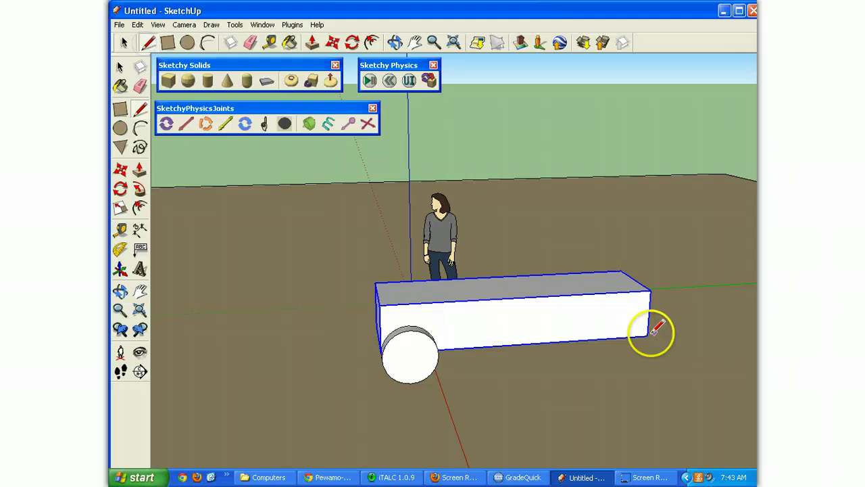
click(621, 336)
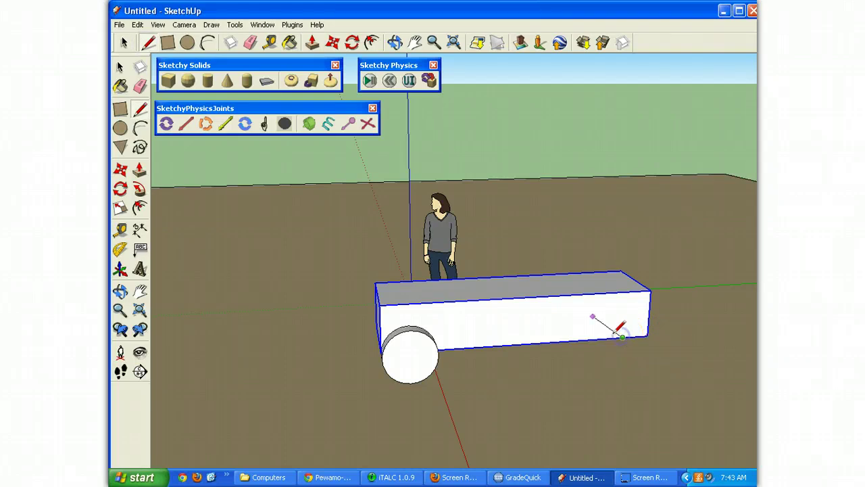
click(187, 43)
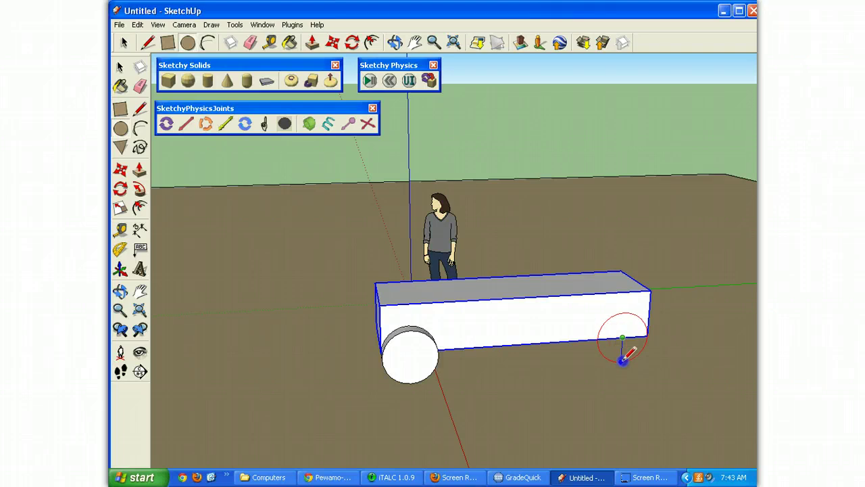
click(622, 360)
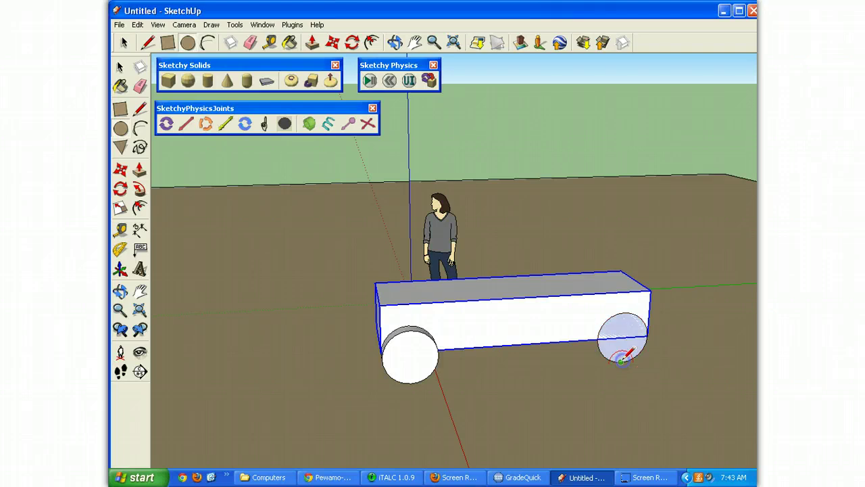
click(311, 42)
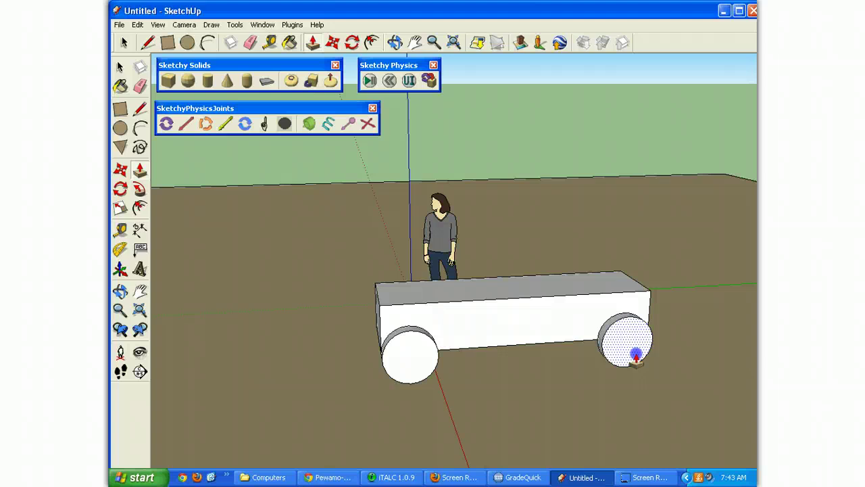
click(635, 357)
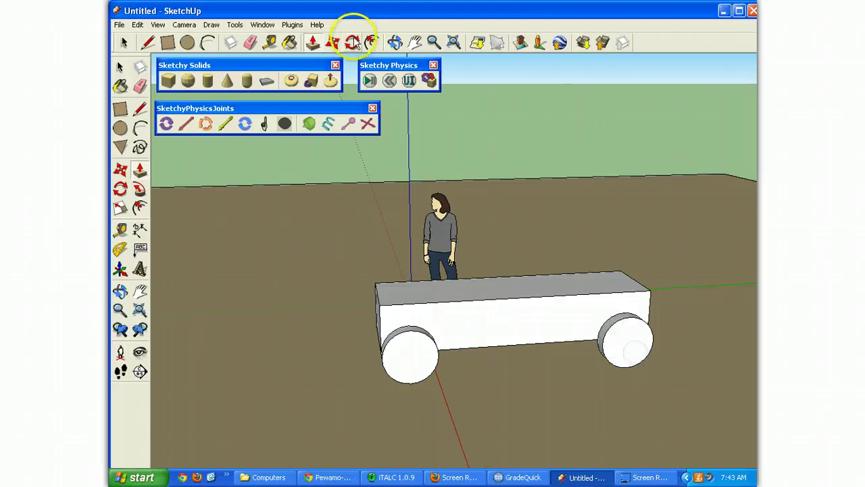
- Place a guide line parallel to the wheel-side top edge of the box, just inside the opposite long edge
click(394, 42)
drag(565, 148, 500, 265)
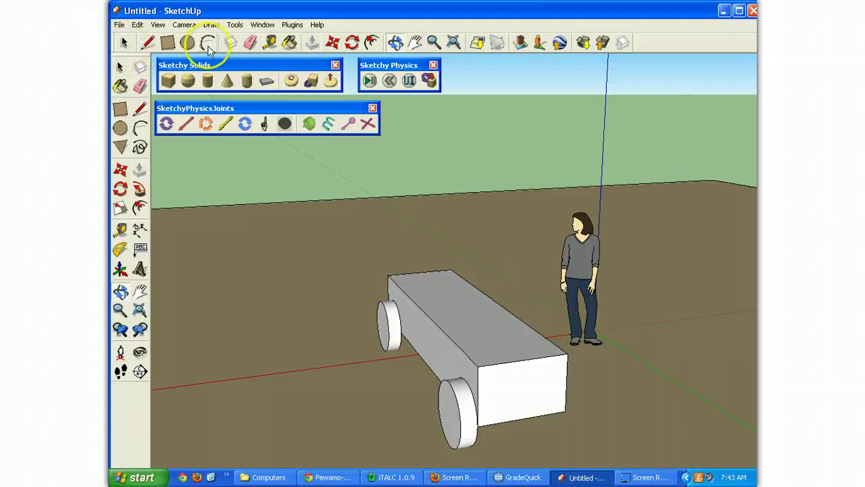
click(269, 42)
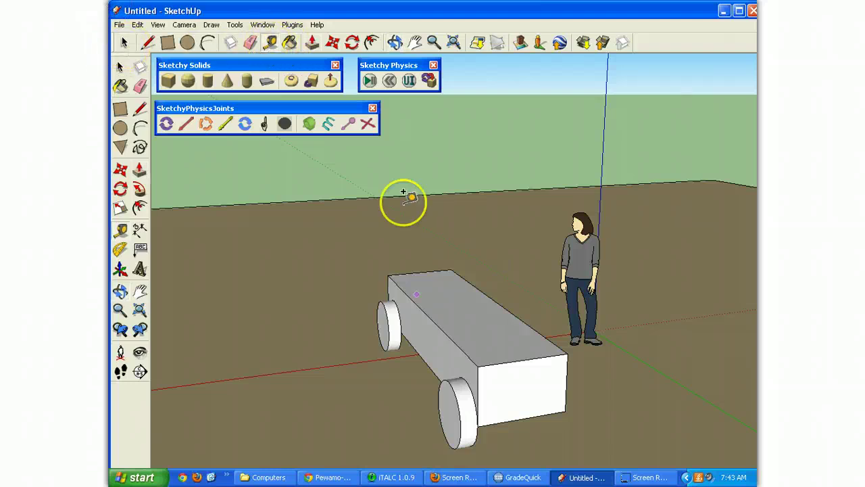
click(447, 335)
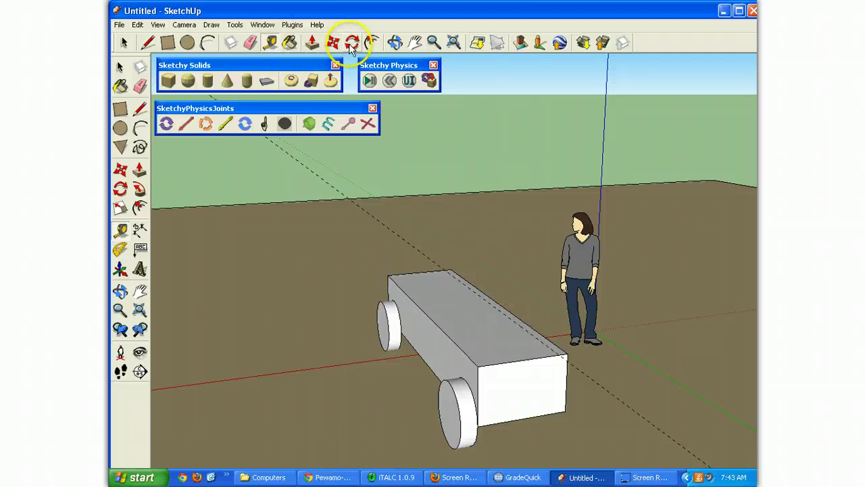
- Edit the box group and push its wheel-less long side inward to the guide line
click(395, 42)
drag(473, 257, 370, 277)
click(123, 42)
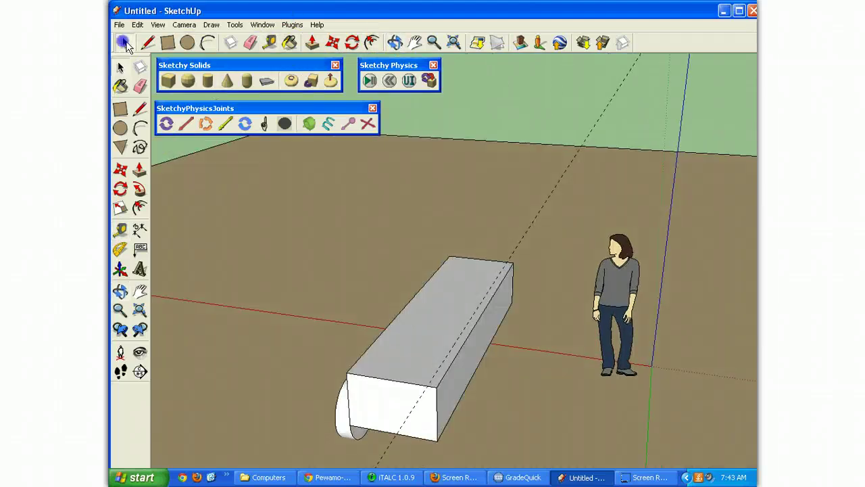
double_click(471, 370)
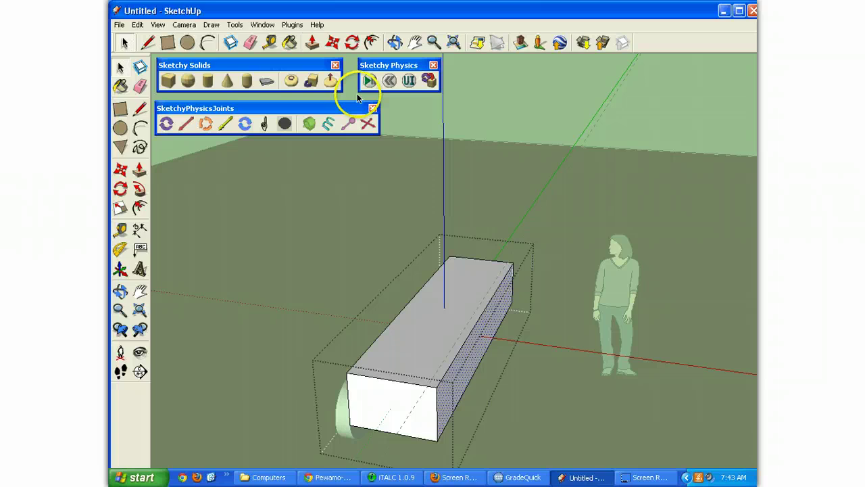
click(312, 42)
drag(475, 348, 462, 338)
click(123, 42)
click(329, 282)
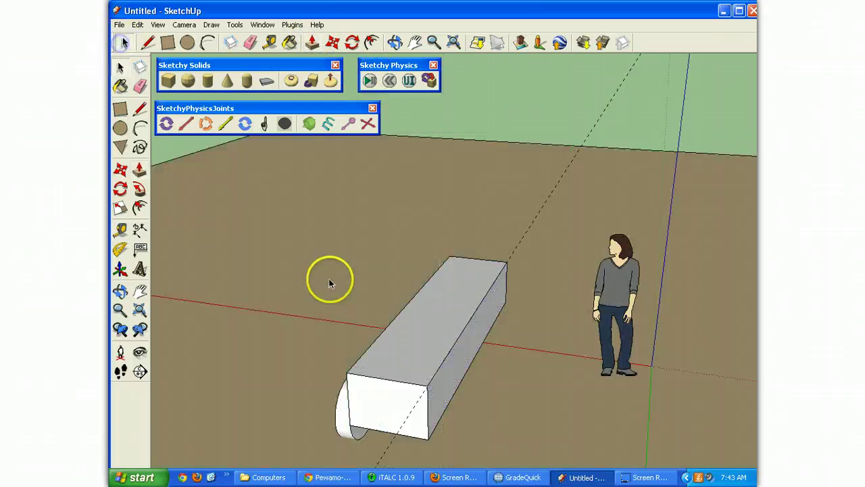
- Select both wheels and copy them along the red axis to the opposite side of the box
click(395, 42)
drag(383, 274, 456, 329)
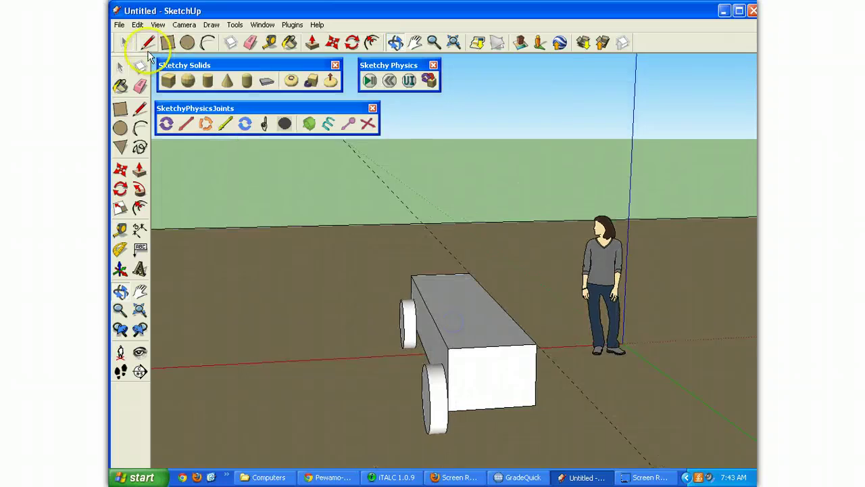
click(123, 42)
drag(396, 290, 469, 440)
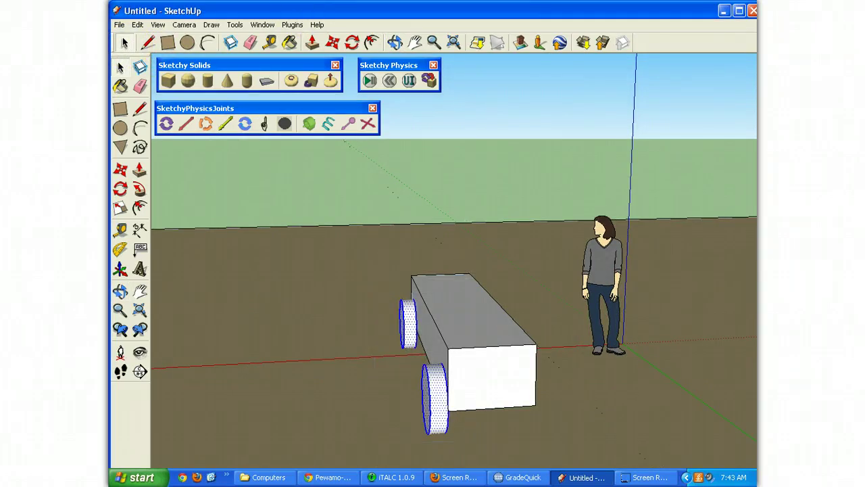
click(331, 41)
click(426, 365)
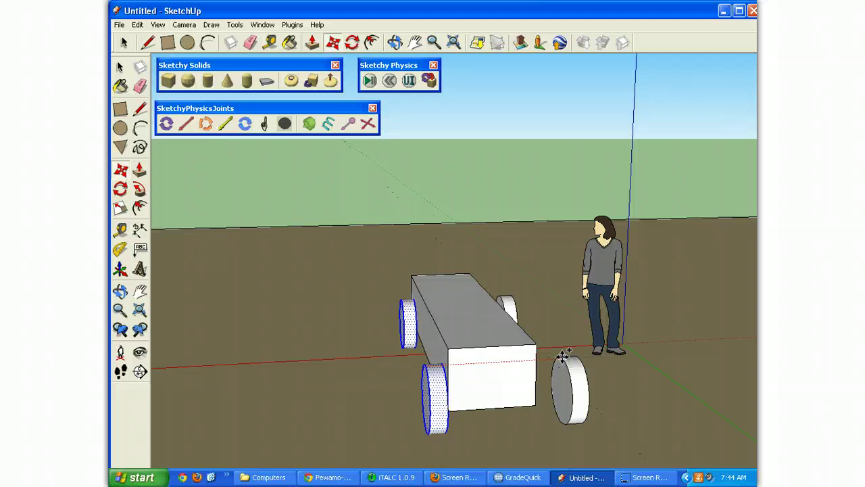
drag(562, 357, 561, 353)
- Try to delete the short line on the outer face of the nearer copied wheel
click(394, 42)
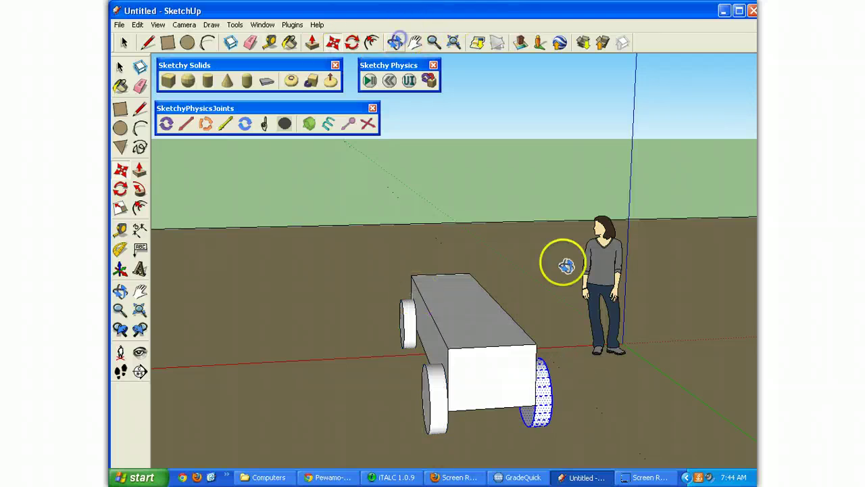
drag(566, 265, 367, 284)
drag(257, 312, 213, 265)
click(124, 44)
click(592, 236)
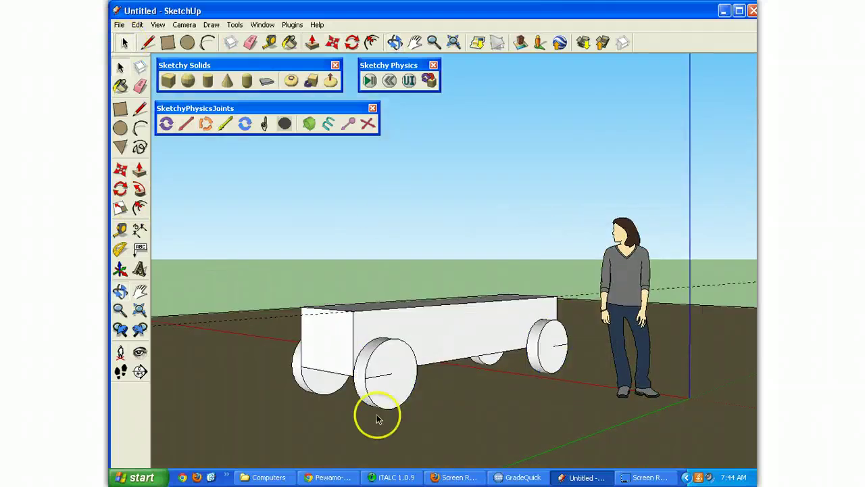
key(Delete)
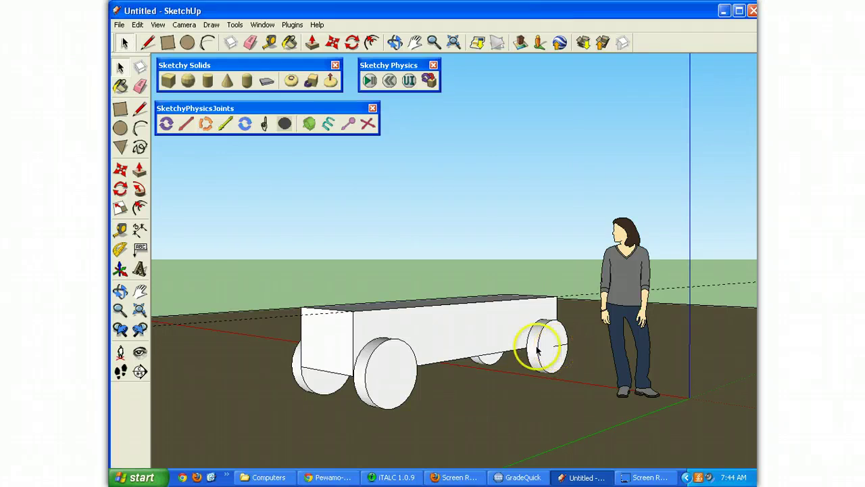
- Draw a short line outward from the centre of each of the two copied wheels
click(148, 42)
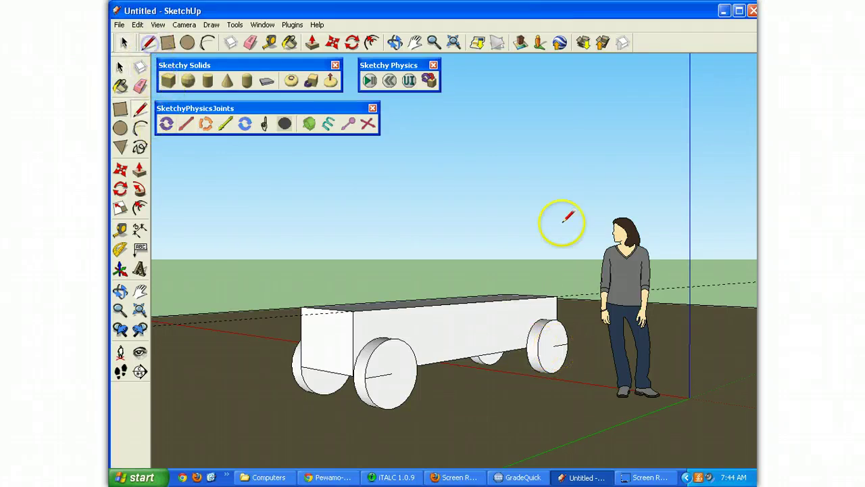
click(553, 345)
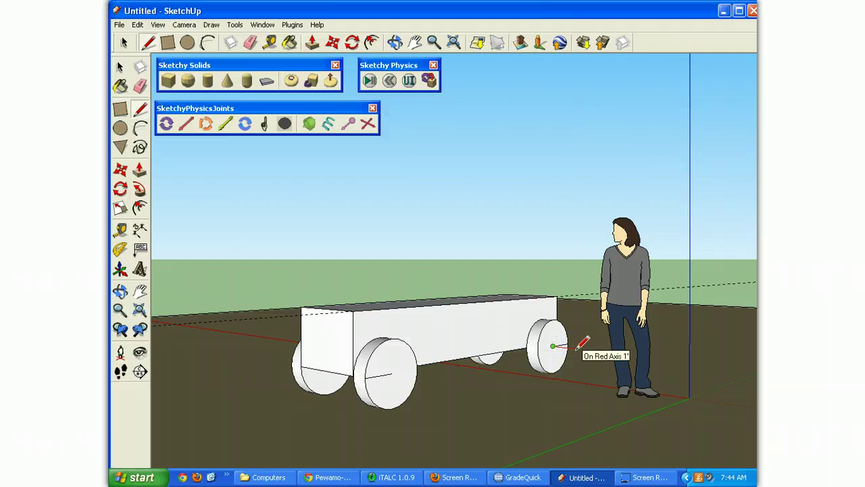
click(407, 375)
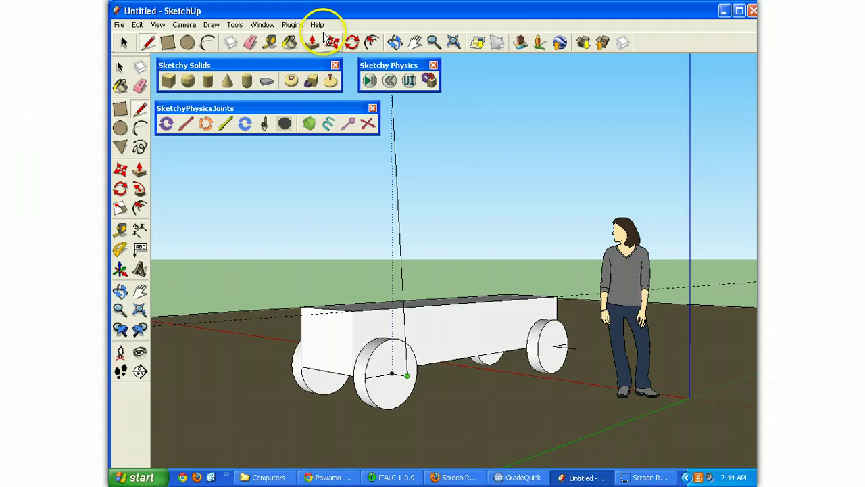
- Delete the diameter lines on the outer faces of both copied wheels, keeping the short axle lines
click(433, 268)
click(124, 43)
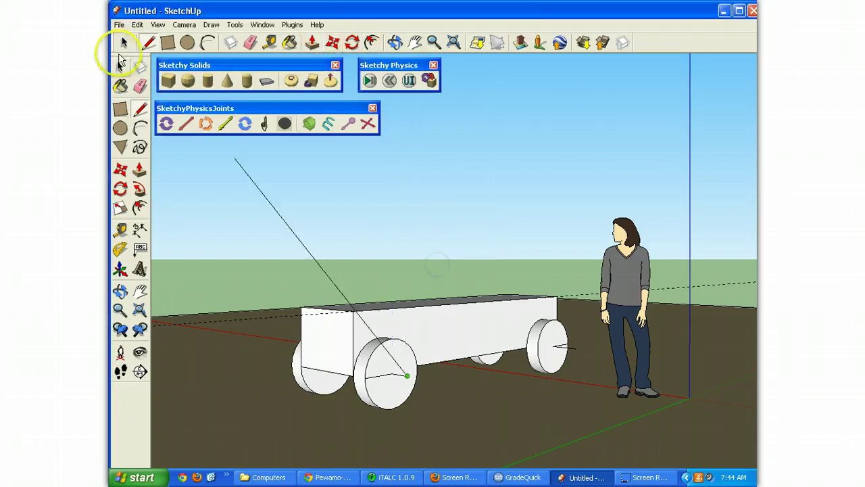
click(384, 375)
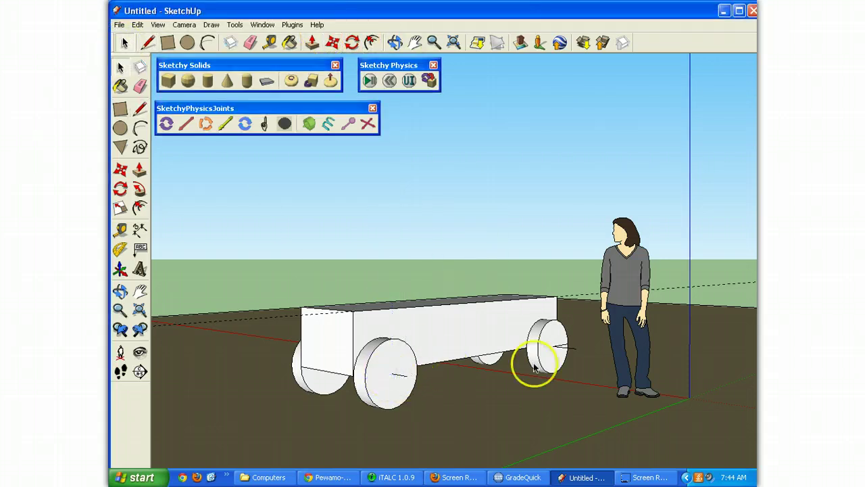
click(563, 346)
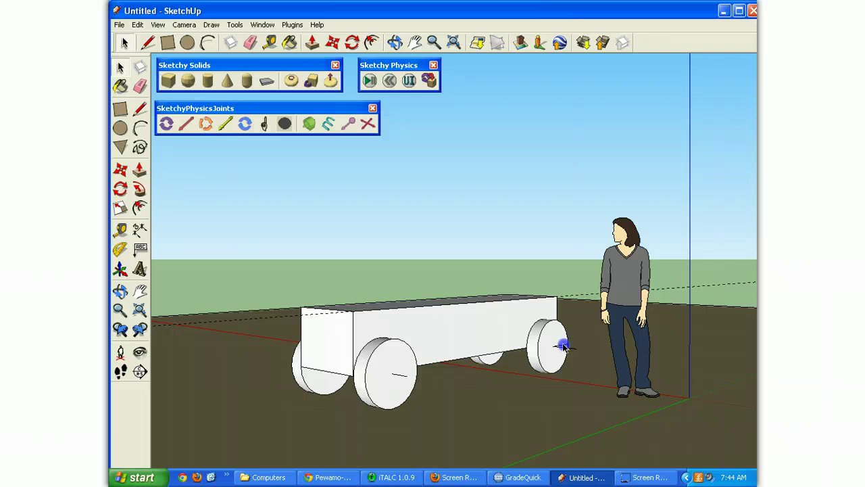
- Draw a short axle line outward from the centre of the nearer original wheel on the opposite side of the box
click(394, 43)
drag(299, 423, 478, 392)
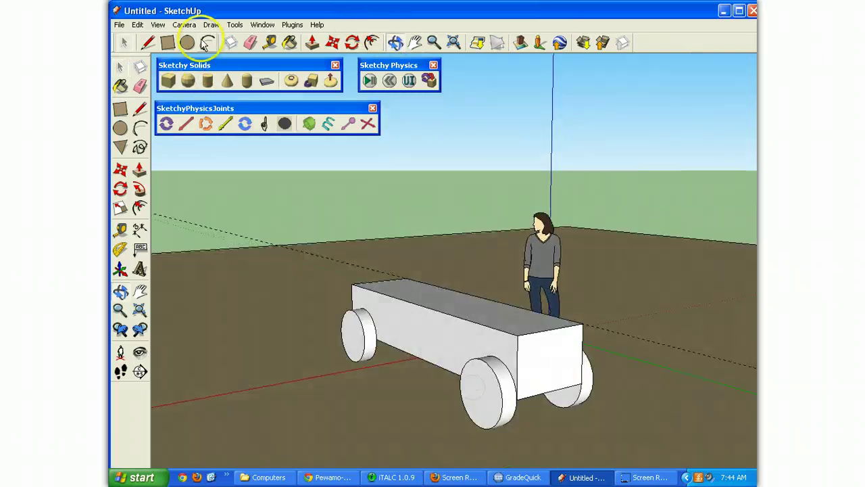
click(148, 43)
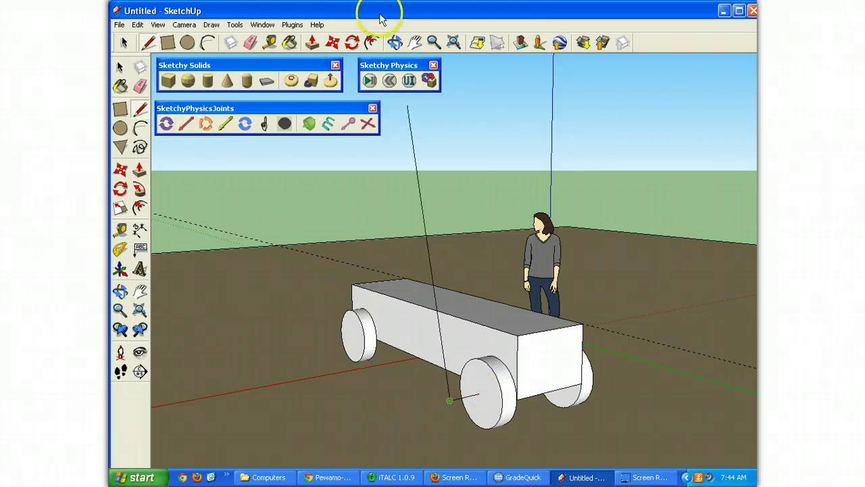
- Draw a short axle line outward from the other original wheel's centre, located with a temporary diameter line, and delete that diameter
click(394, 42)
mouse_move(412, 318)
mouse_down()
mouse_move(459, 371)
mouse_move(556, 407)
mouse_up()
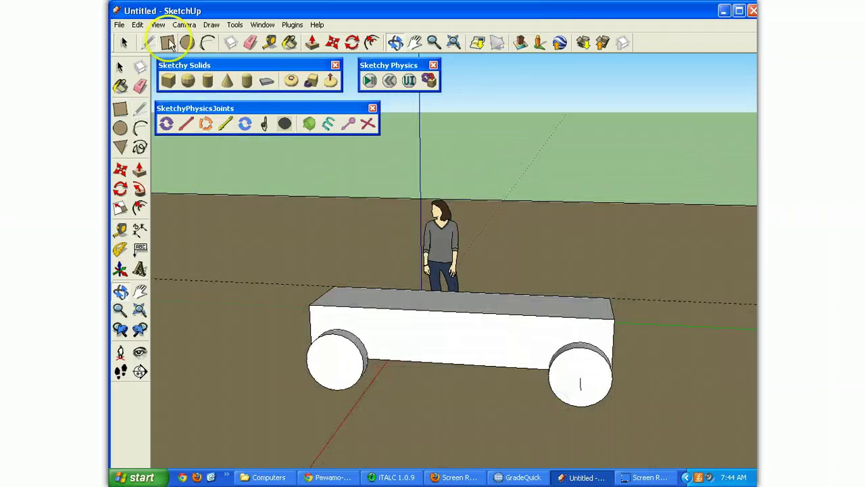
click(150, 42)
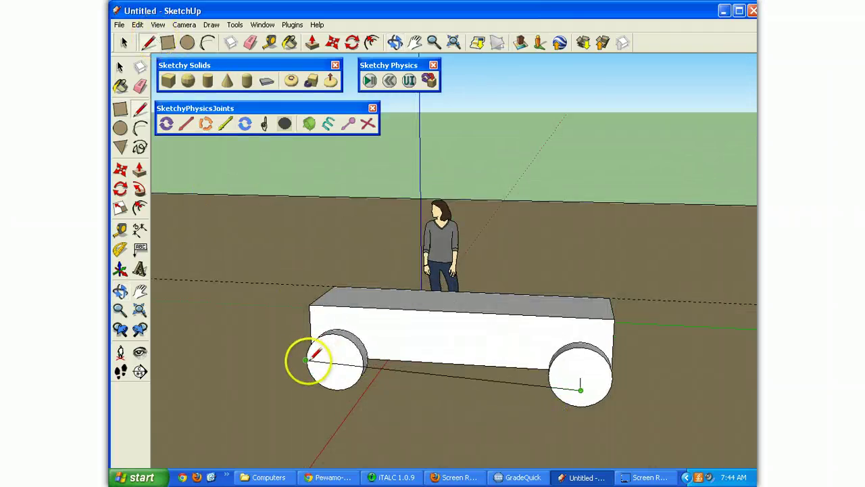
drag(308, 361, 365, 362)
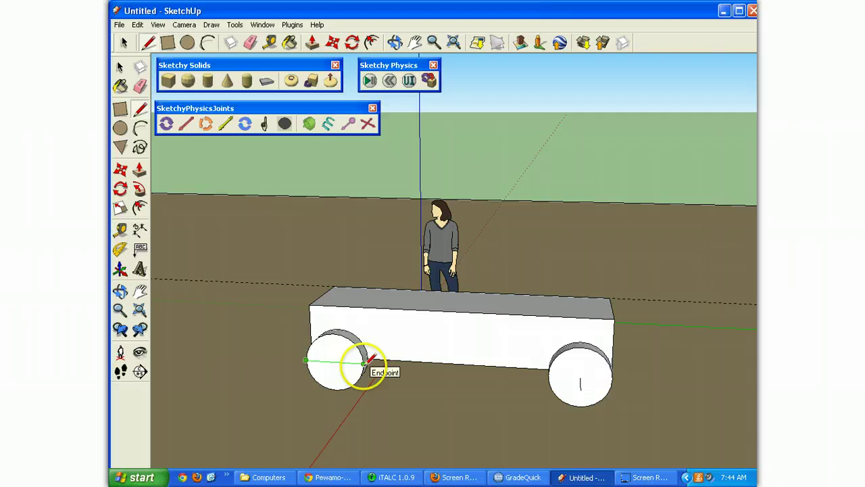
click(333, 363)
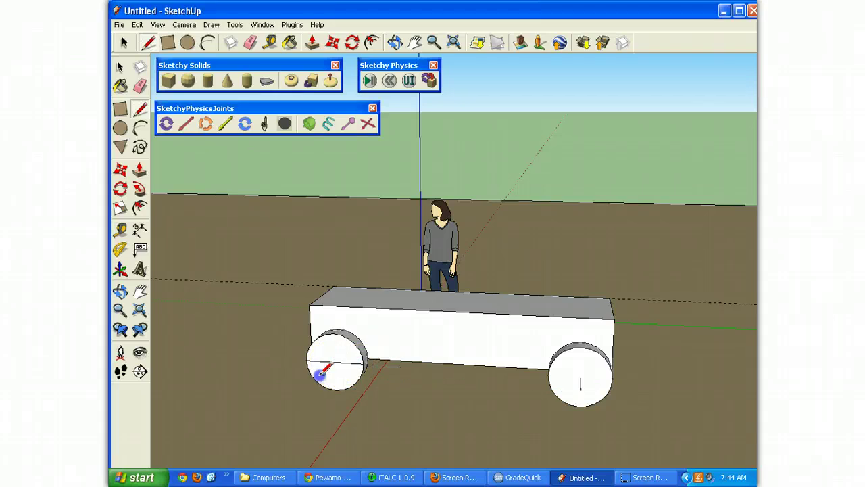
click(125, 43)
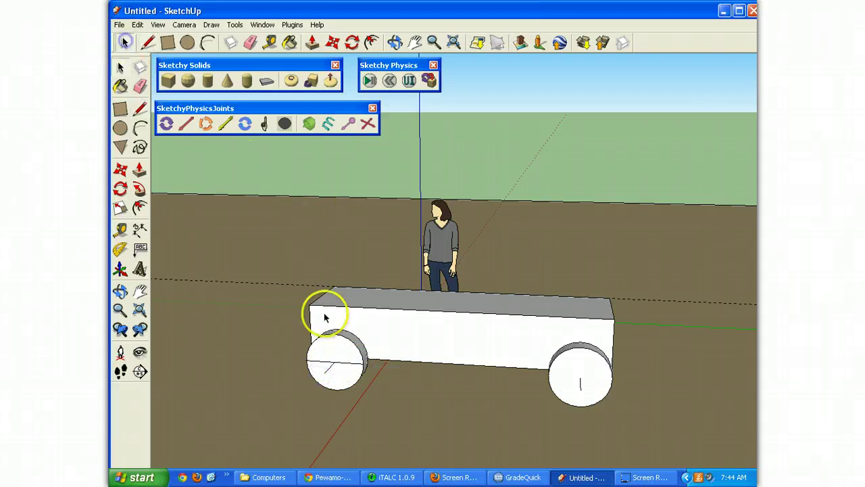
click(331, 365)
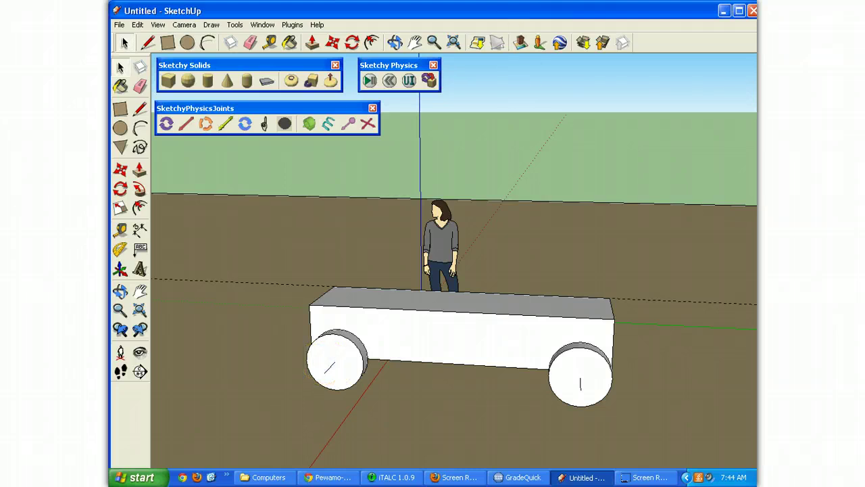
click(395, 42)
drag(619, 262, 235, 276)
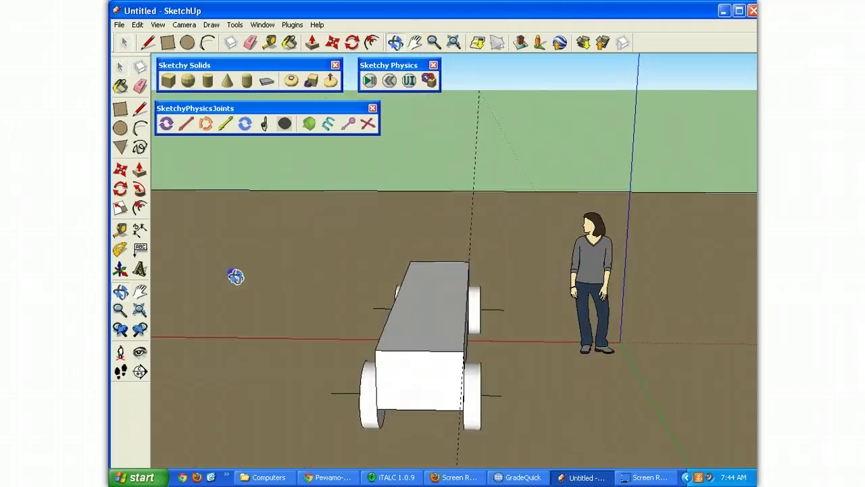
click(120, 43)
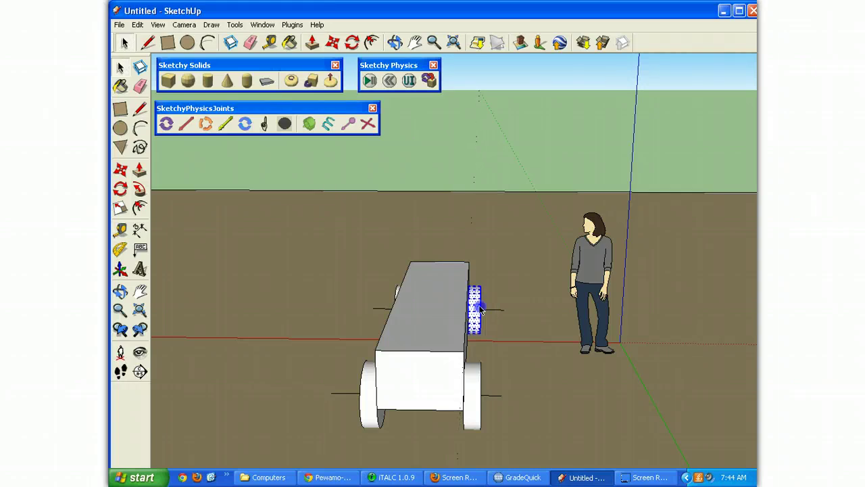
right_click(478, 308)
click(501, 196)
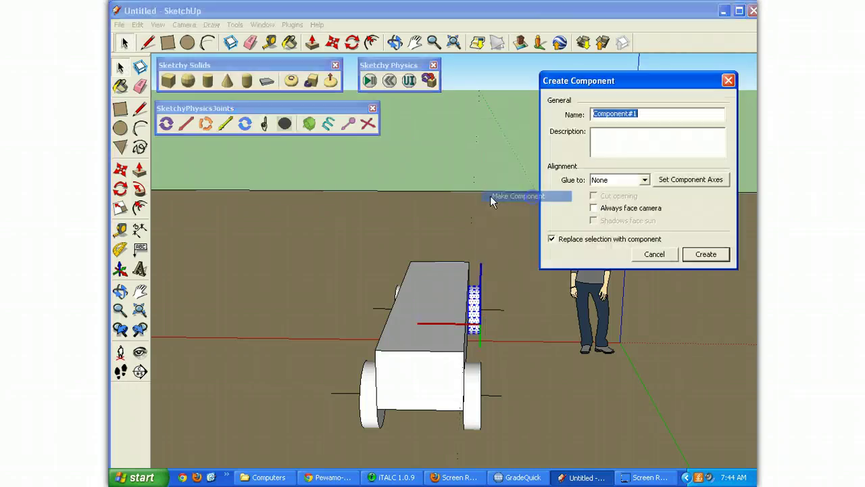
click(654, 254)
- Make the nearer wheel on the standing figure's side of the box a component, leaving out its axle line
click(473, 380)
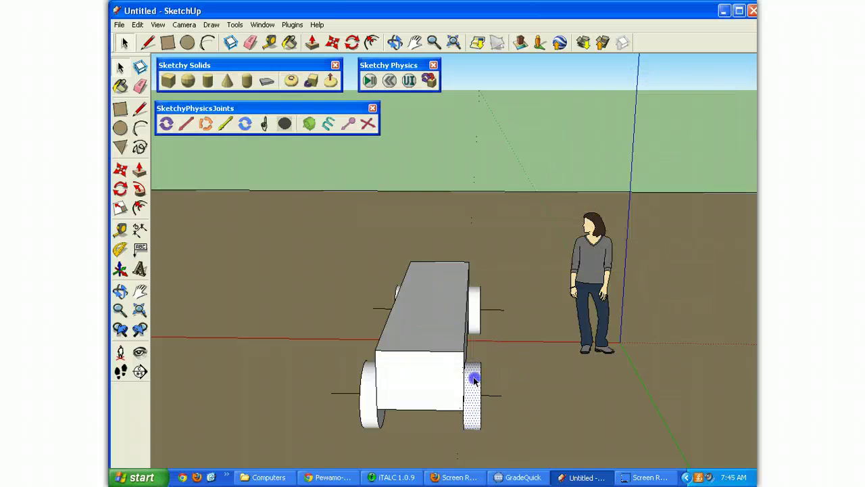
right_click(474, 382)
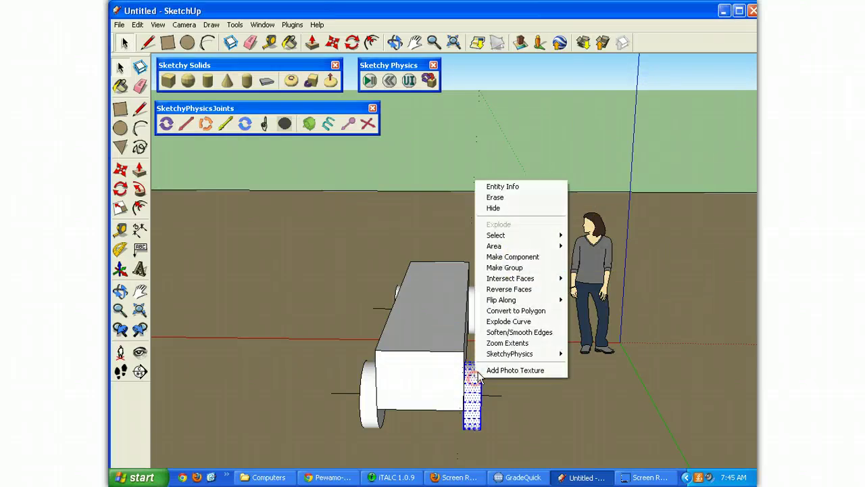
click(525, 258)
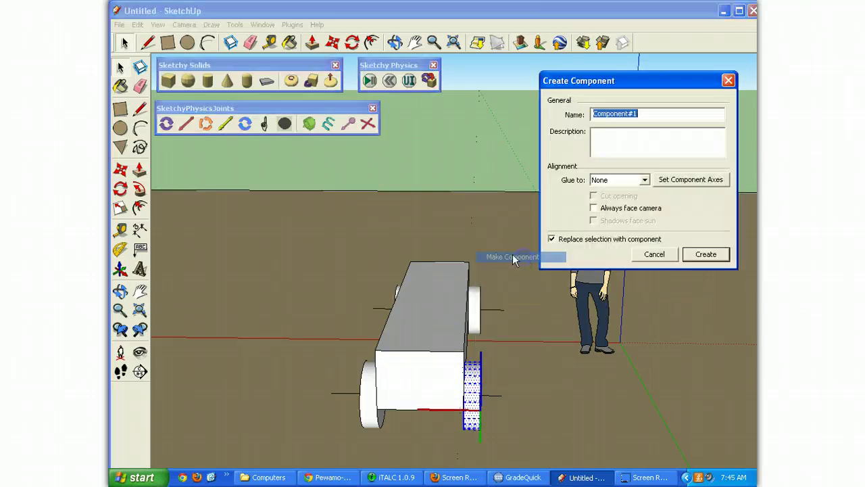
click(716, 254)
- Make the farther wheel on the standing figure's side of the box a component with the default settings
click(395, 42)
drag(575, 325, 312, 328)
click(124, 42)
click(537, 331)
click(485, 309)
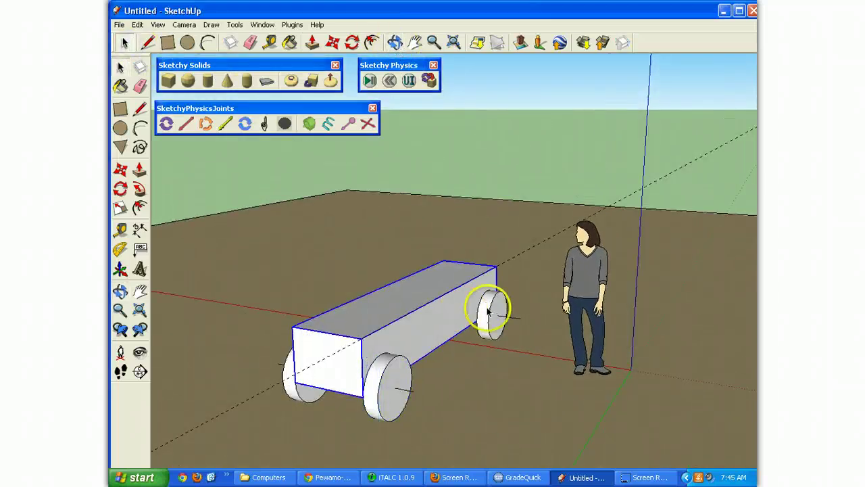
triple_click(492, 311)
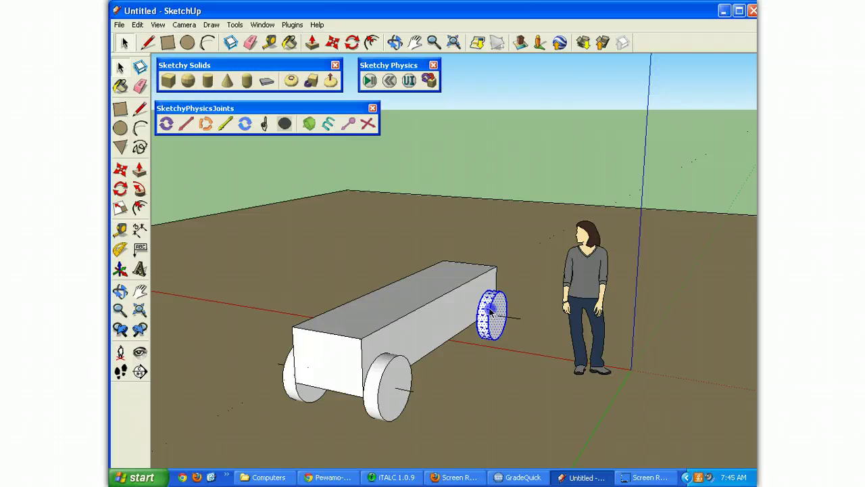
right_click(491, 311)
click(541, 195)
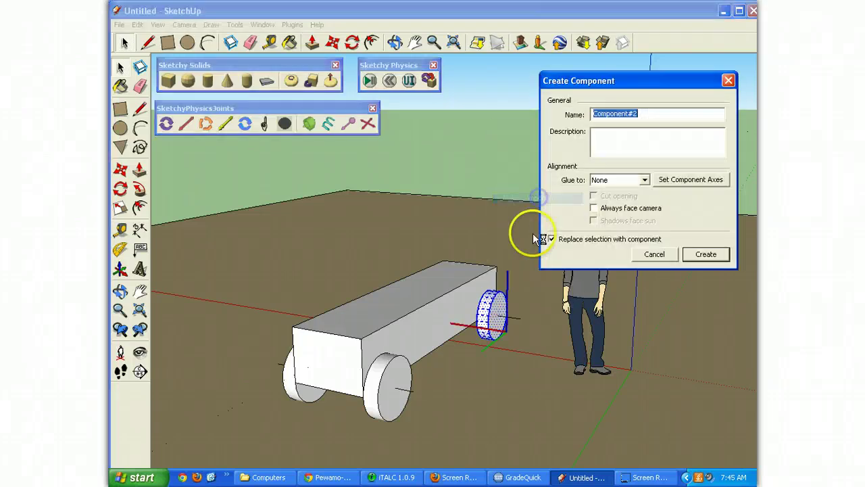
click(684, 260)
- Make the farther wheel on the side of the box away from the figure a component
click(395, 42)
drag(432, 270, 582, 258)
click(120, 42)
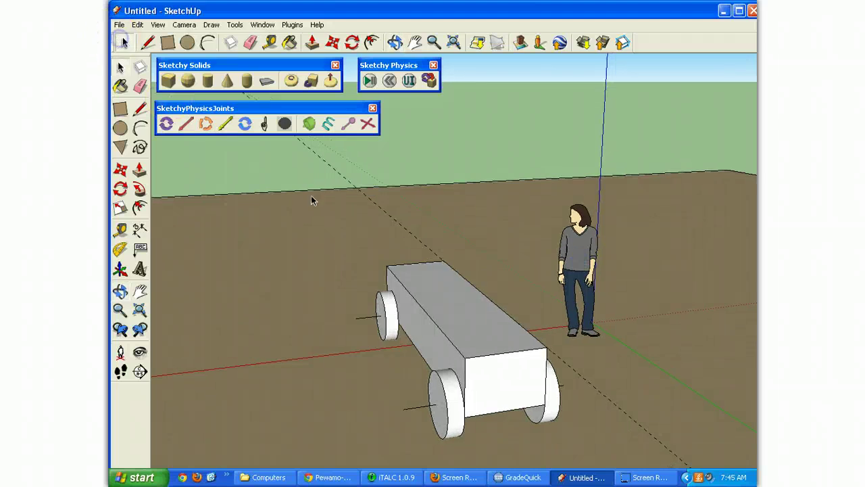
right_click(386, 317)
click(418, 201)
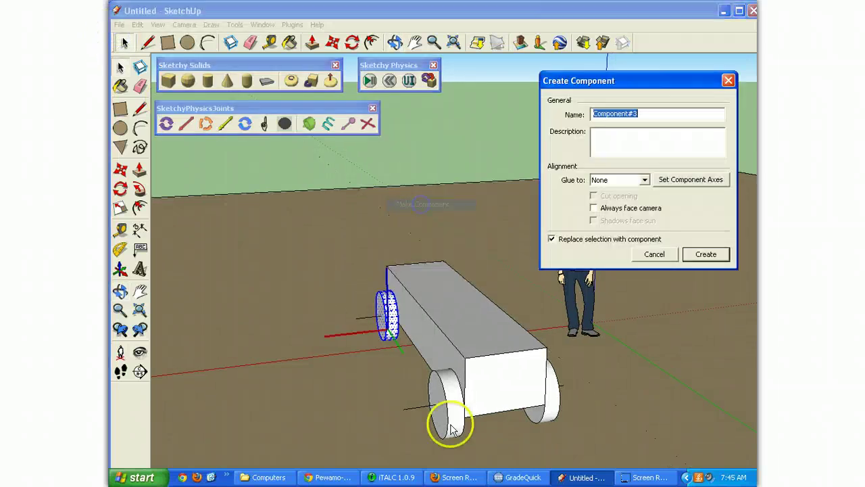
click(705, 253)
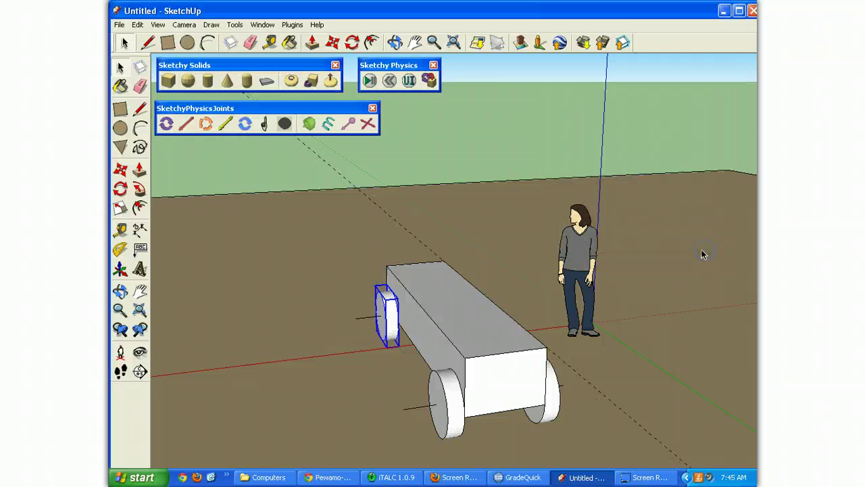
- Make the remaining nearer wheel on the side away from the figure a component
click(454, 400)
right_click(454, 401)
click(488, 280)
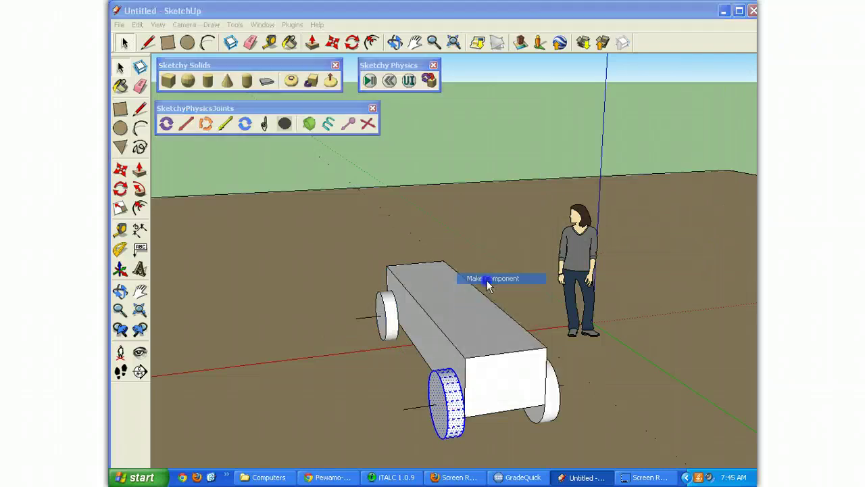
click(704, 254)
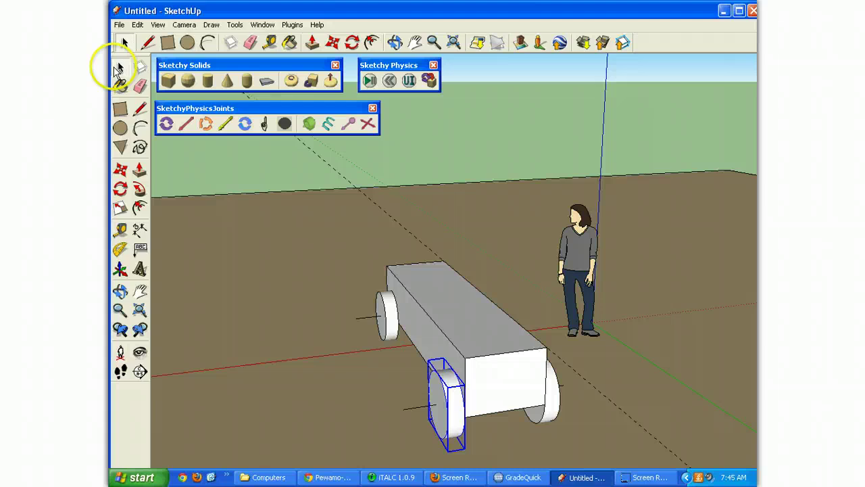
- Place a SketchyPhysics motor joint along the axle line of each of the two wheels on the figure's side
click(373, 312)
click(395, 42)
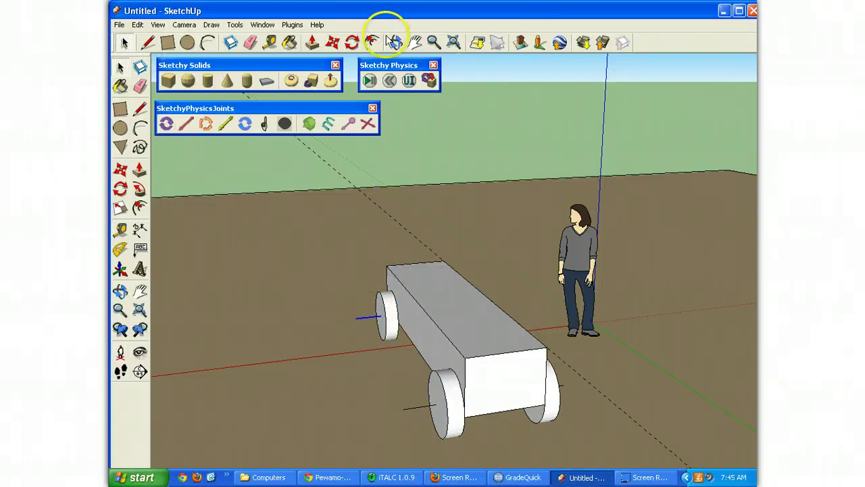
drag(560, 357, 263, 340)
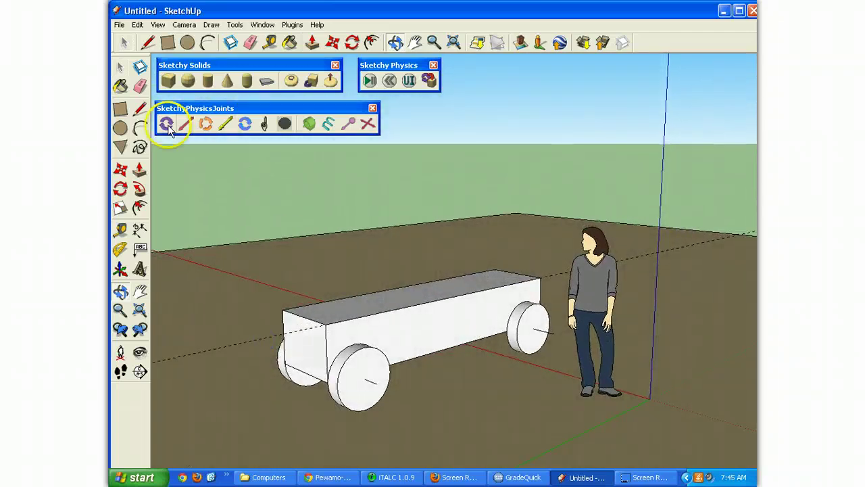
click(244, 125)
scroll(560, 369, up, 3)
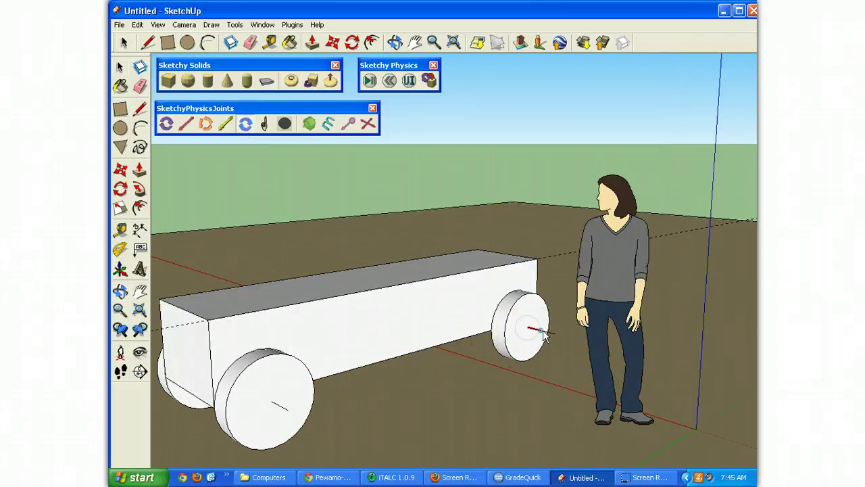
click(551, 335)
click(552, 336)
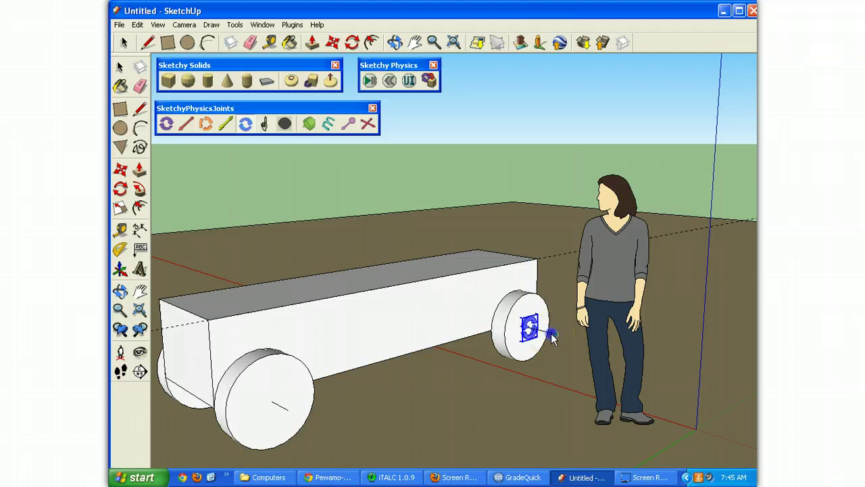
click(271, 401)
click(295, 413)
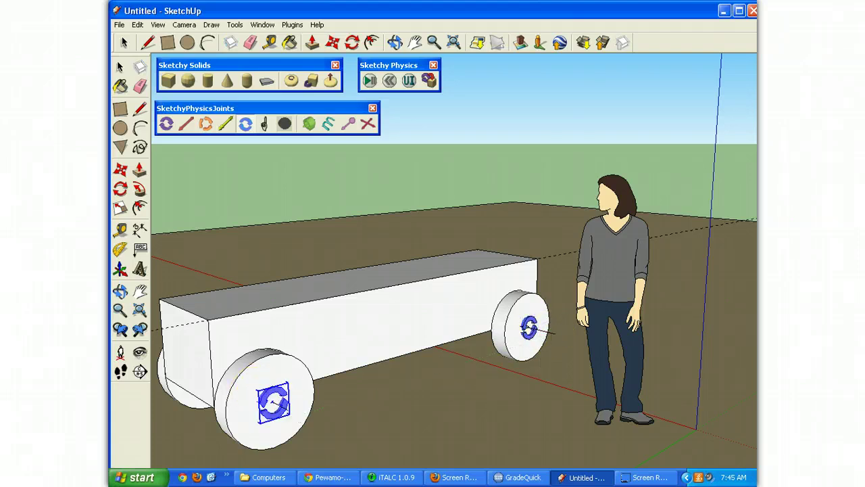
- Place a motor joint along the axle line of each of the two wheels on the side away from the figure
click(397, 42)
drag(480, 258, 743, 285)
drag(514, 277, 505, 280)
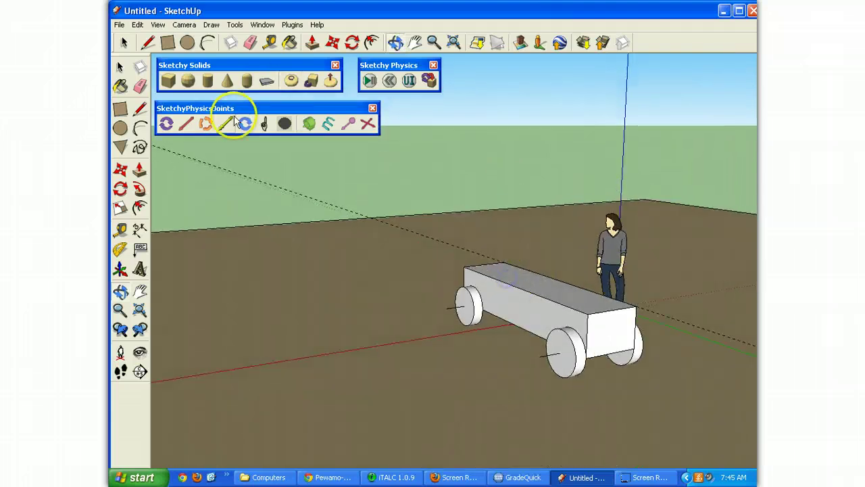
click(246, 127)
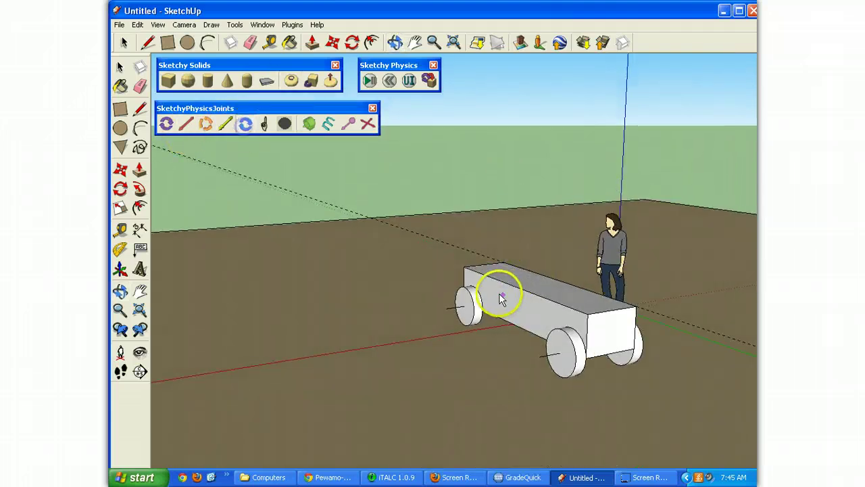
click(464, 307)
click(554, 354)
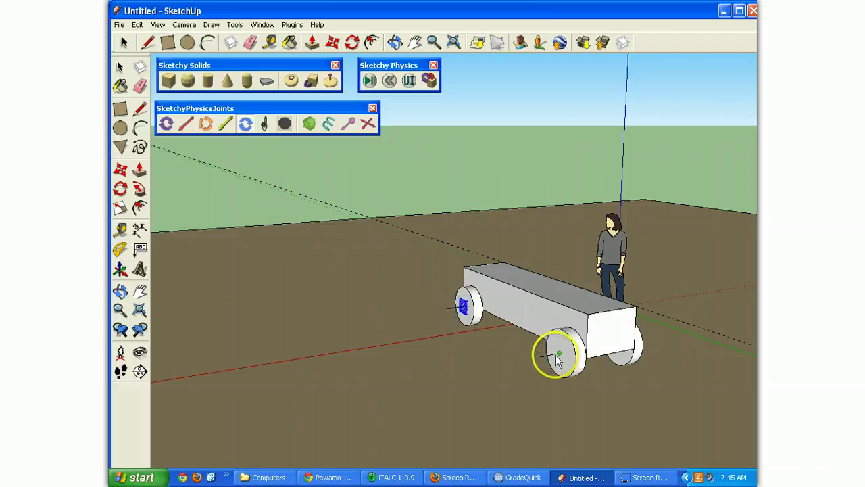
click(544, 321)
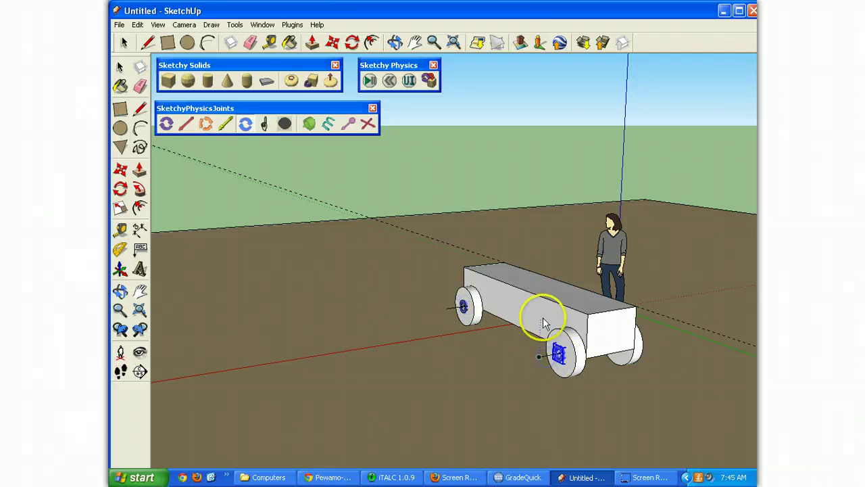
click(124, 42)
click(507, 275)
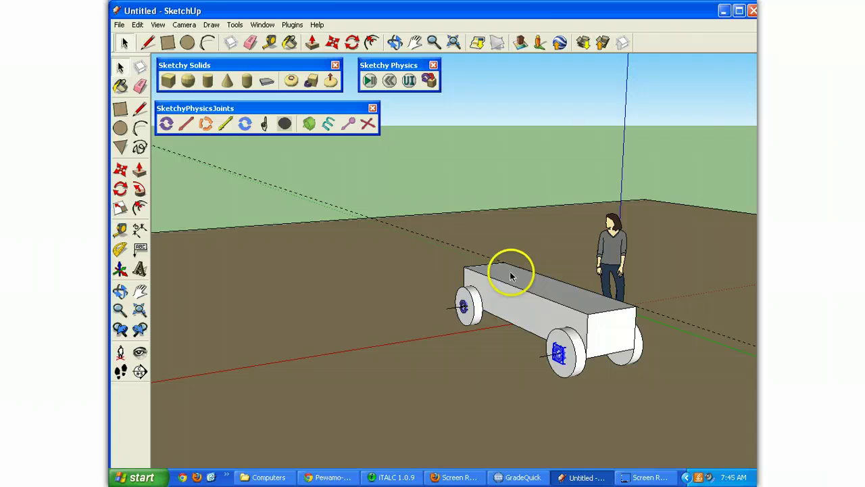
- Connect the motor joint of the nearer wheel on the side away from the figure to that wheel
click(557, 346)
click(527, 183)
click(525, 339)
click(556, 352)
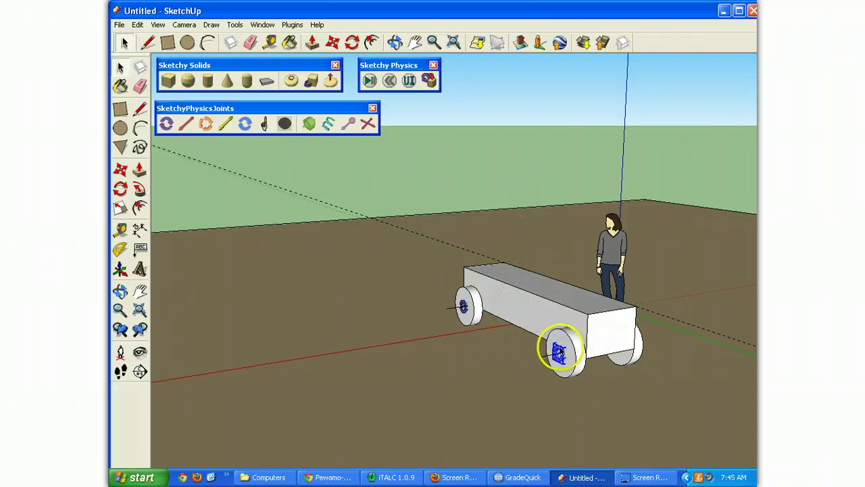
scroll(605, 384, up, 2)
scroll(534, 348, up, 6)
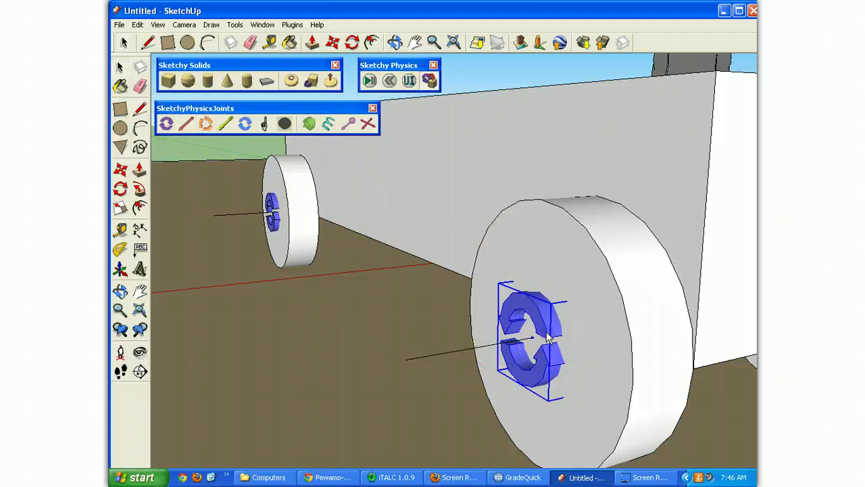
click(429, 81)
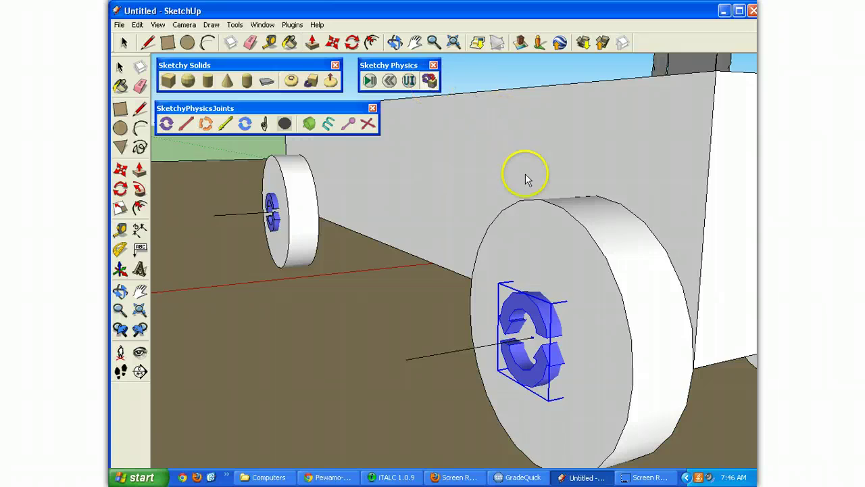
click(566, 247)
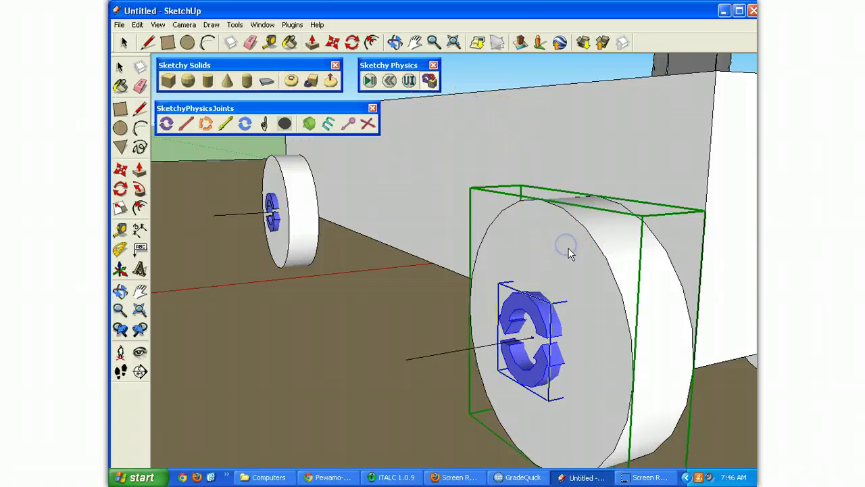
scroll(560, 251, down, 5)
click(138, 87)
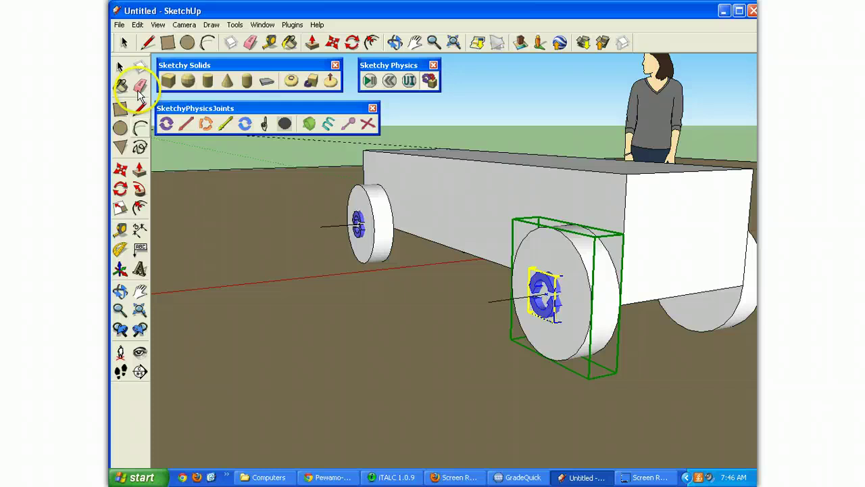
- Run the physics simulation, enlarge the control panel, set the motor slider to 0.93, and reset the simulation
click(371, 82)
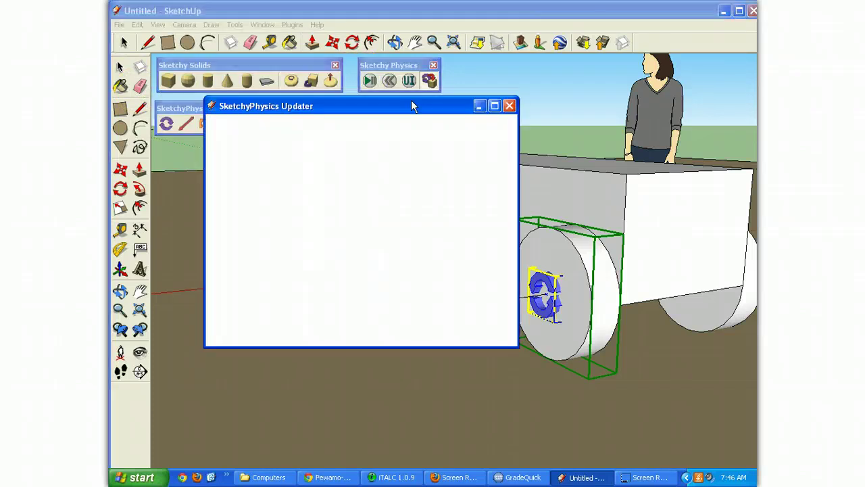
click(494, 137)
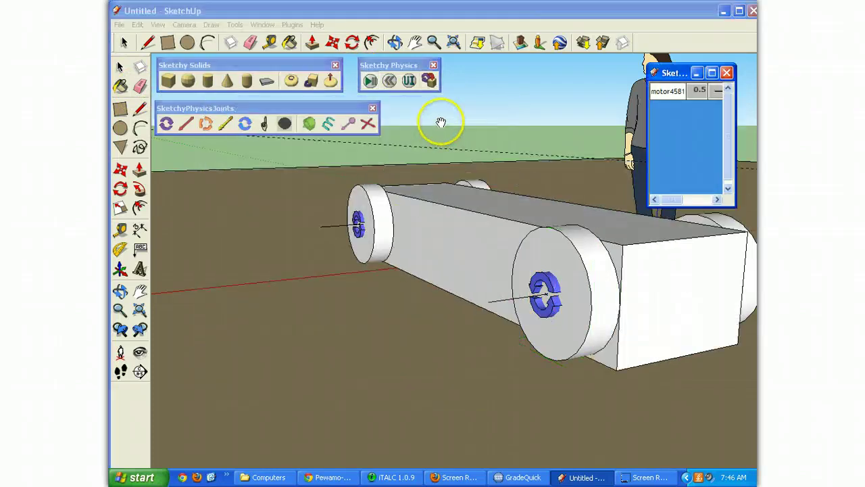
drag(666, 74, 445, 72)
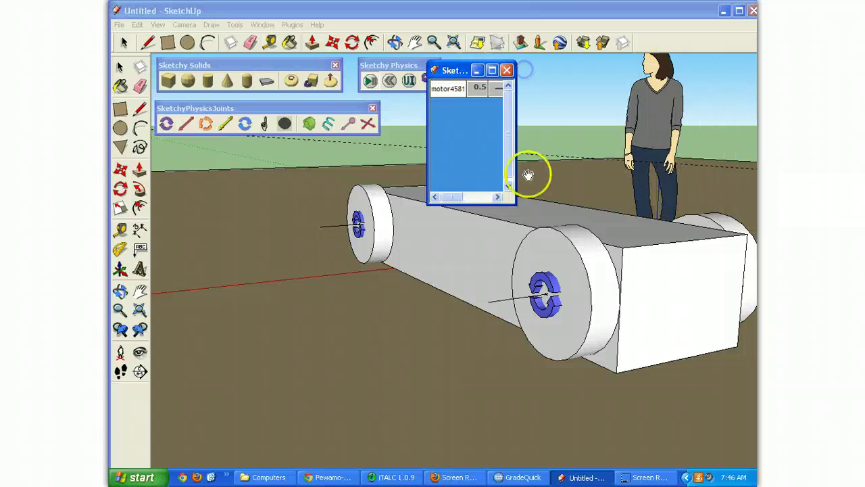
drag(512, 200, 687, 186)
click(631, 105)
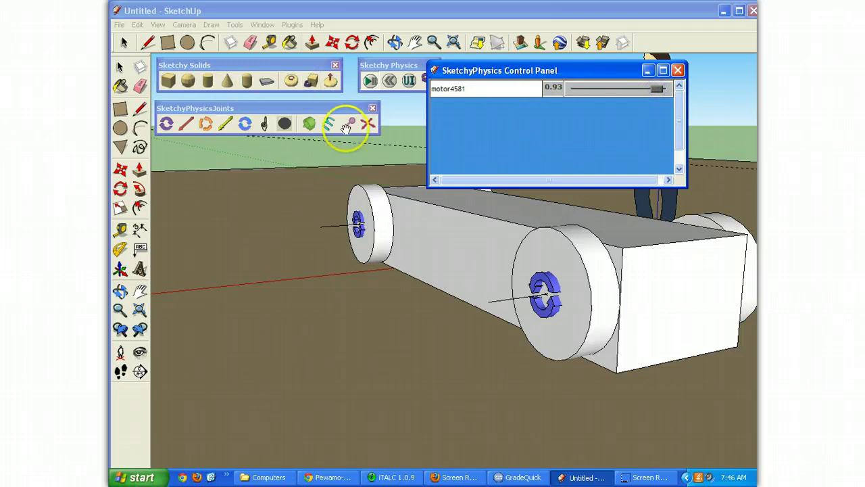
click(390, 81)
- Set the nearer wheel's motor joint on the side away from the figure to maxAccel -10 and Controller 0.5-(righty)
click(545, 274)
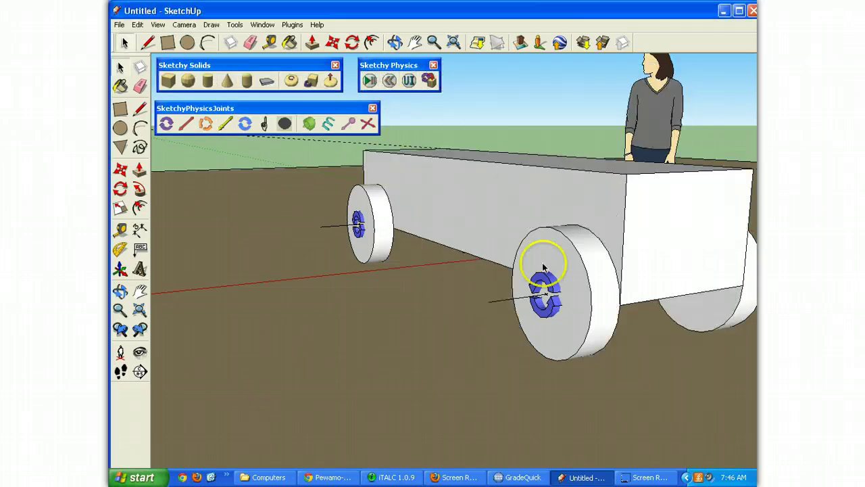
right_click(550, 286)
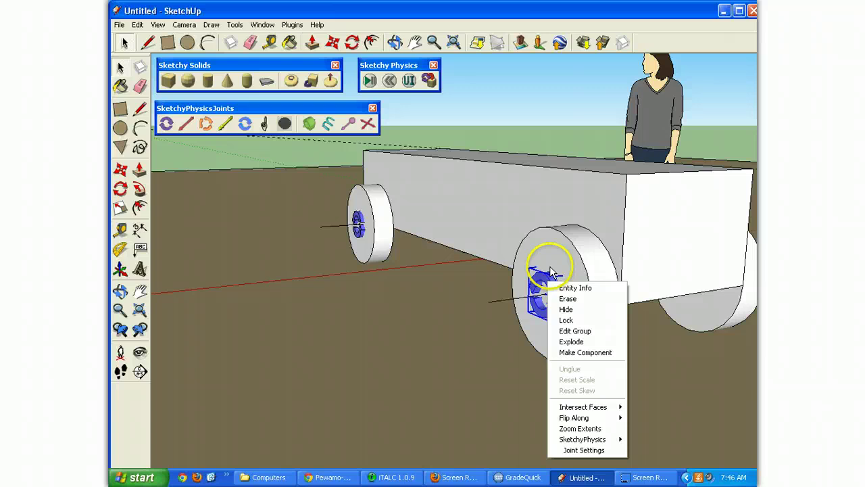
click(538, 306)
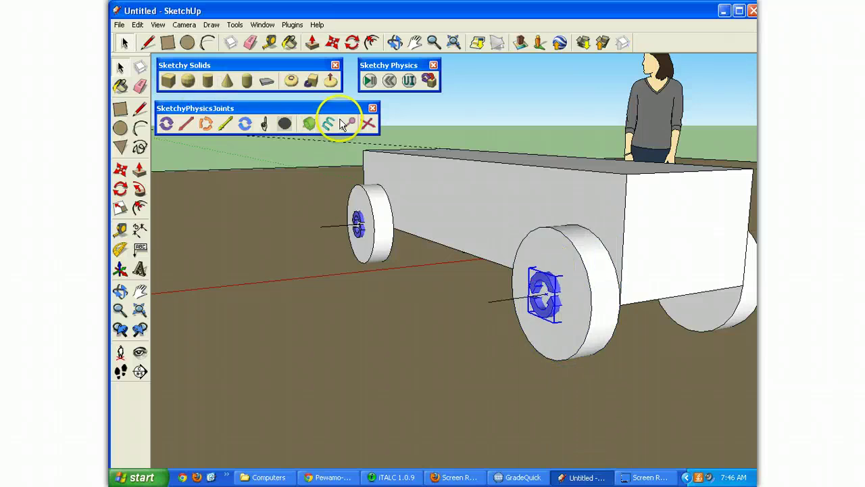
click(409, 82)
click(567, 163)
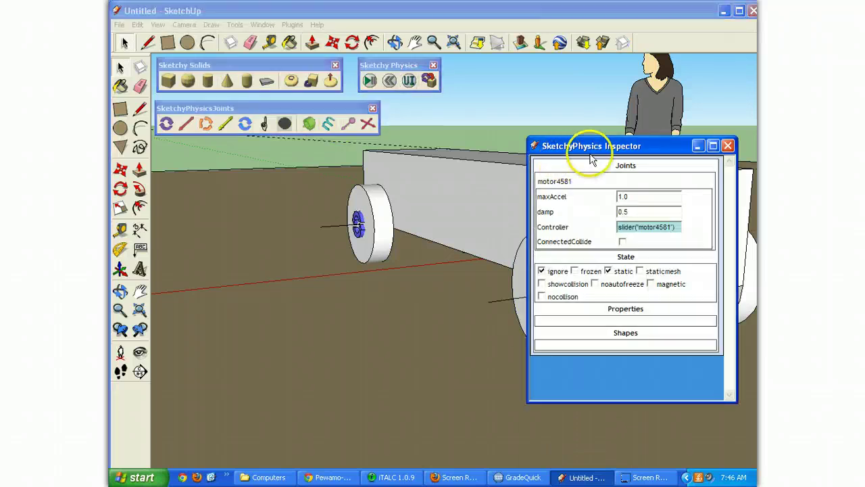
drag(653, 139, 667, 103)
double_click(638, 150)
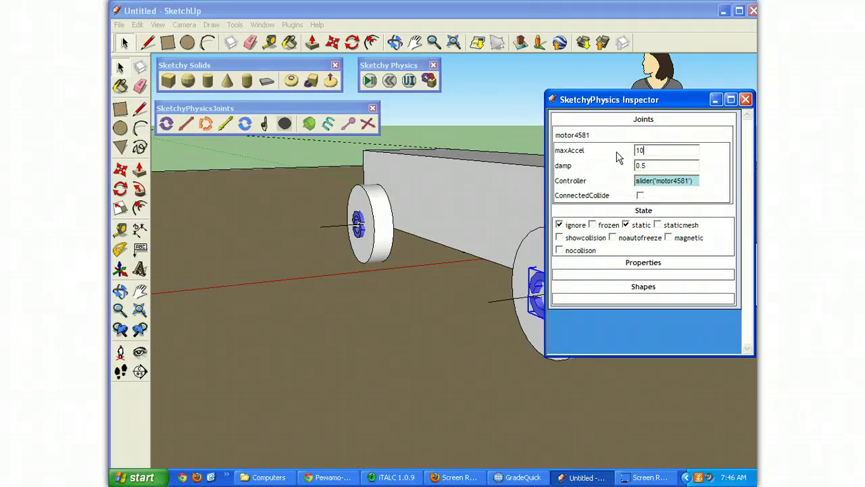
double_click(647, 180)
drag(695, 182, 488, 179)
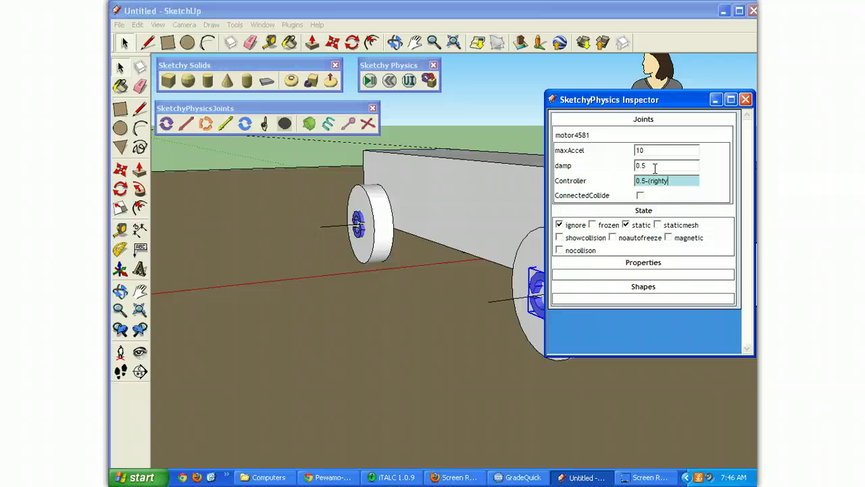
click(644, 151)
click(747, 100)
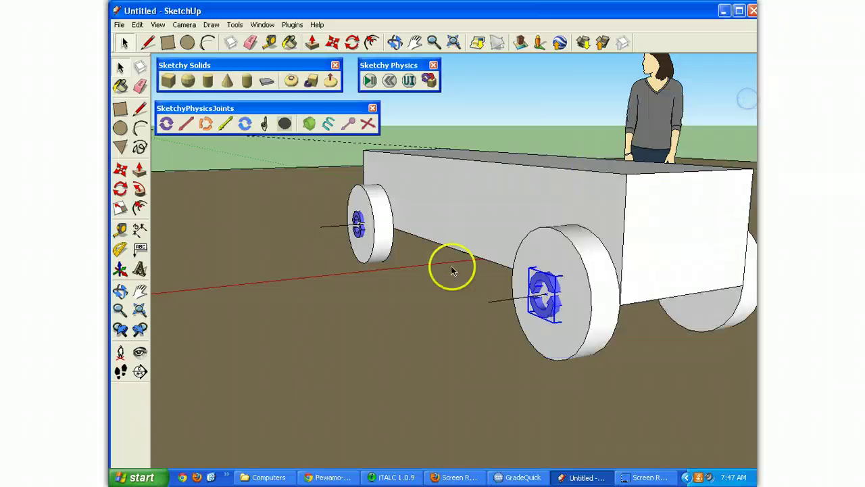
- Set maxAccel to -10 for the motor joint of the farther wheel on the same side
click(360, 227)
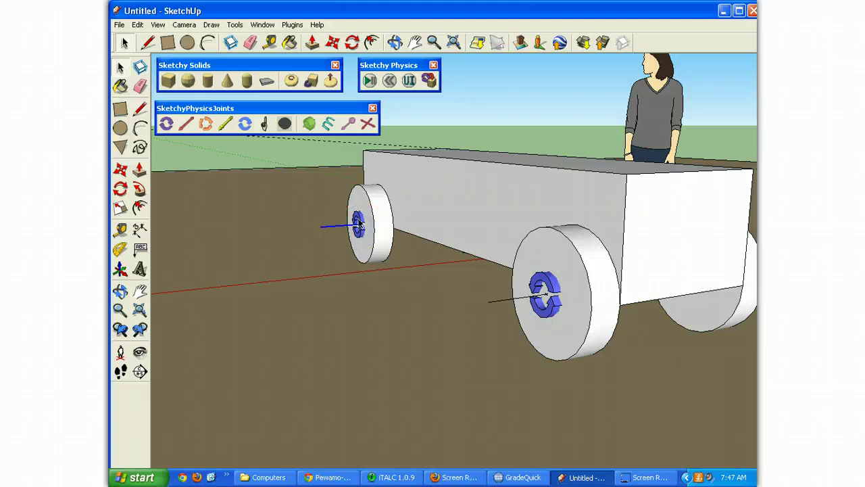
scroll(358, 223, up, 5)
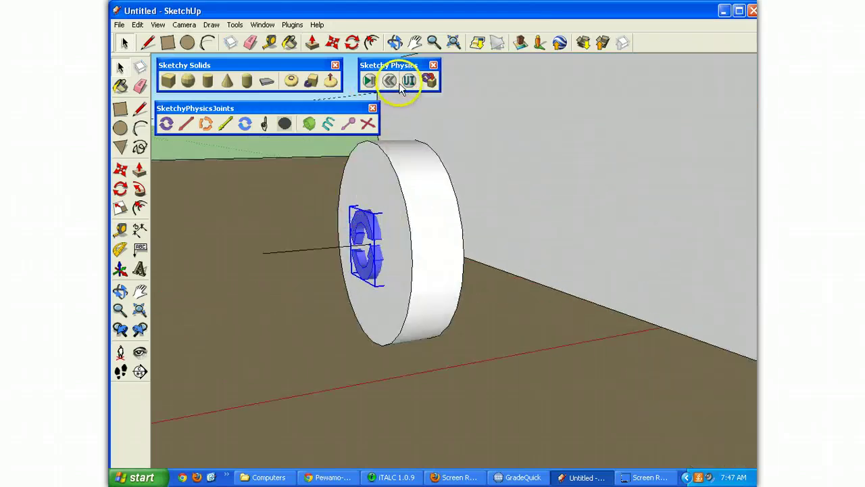
click(408, 82)
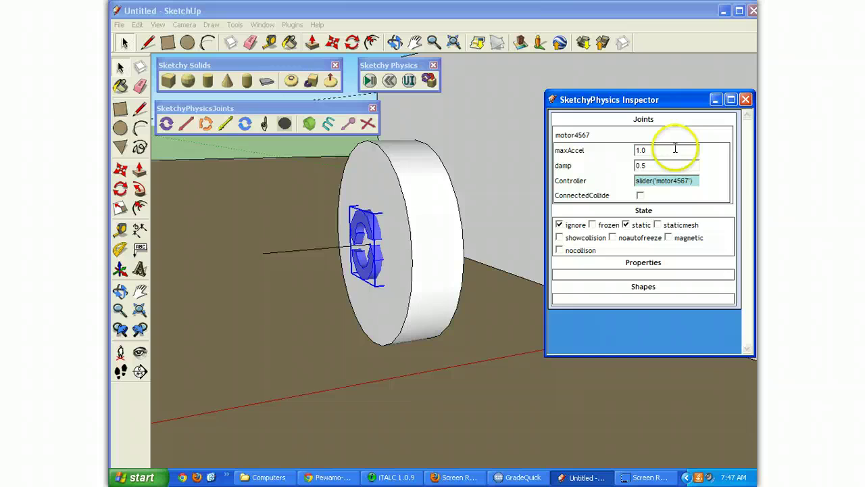
drag(675, 147, 621, 150)
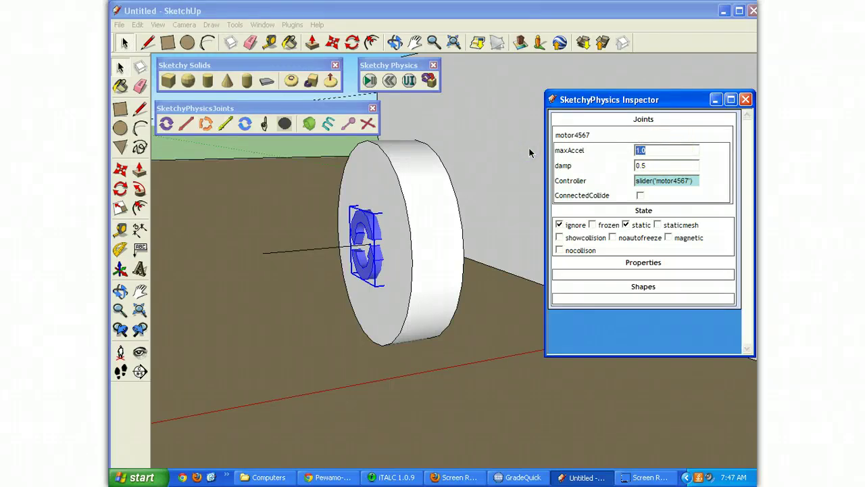
text(10)
key(BackSpace)
key(BackSpace)
text(-10)
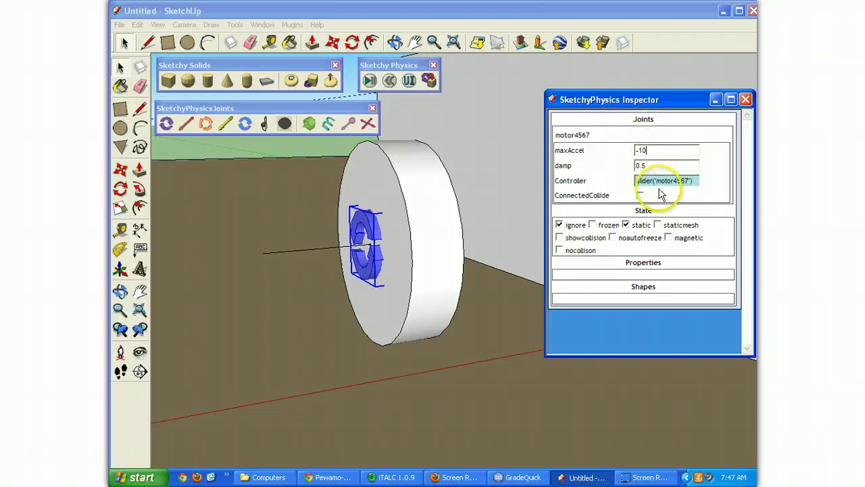
- Set the farther wheel's motor joint Controller to 0.5-(righty)
click(657, 183)
drag(695, 180, 478, 157)
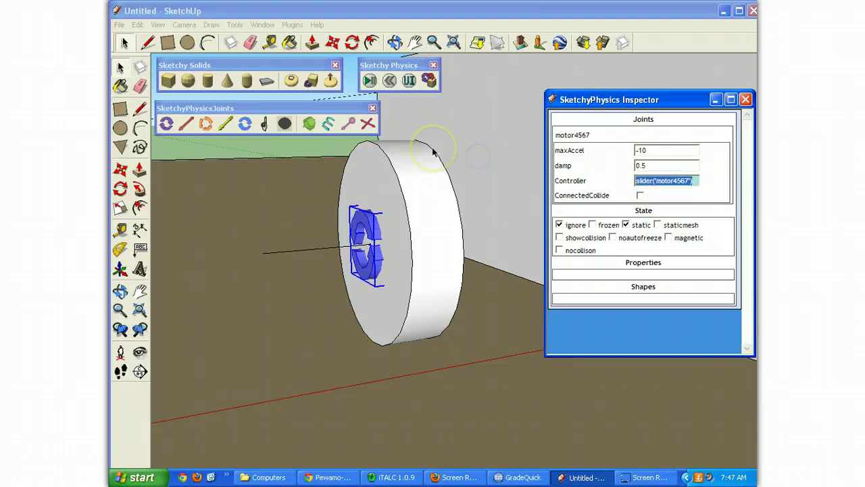
text(0.5-(righty)
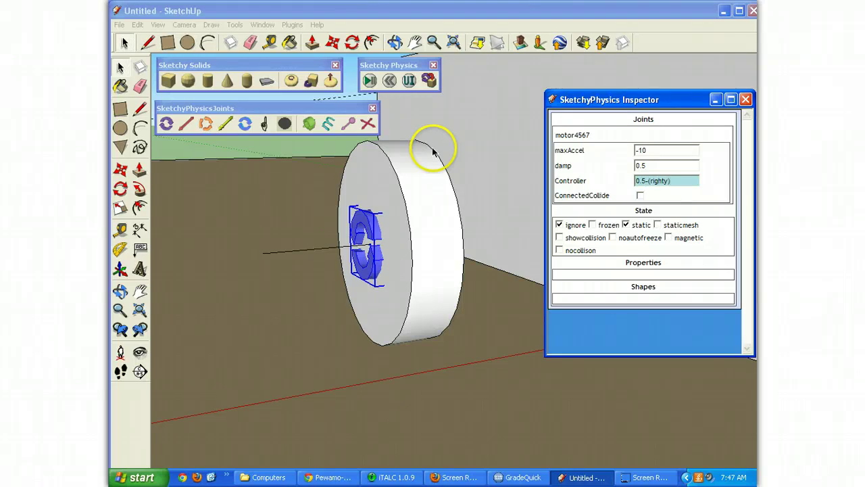
click(292, 201)
click(367, 203)
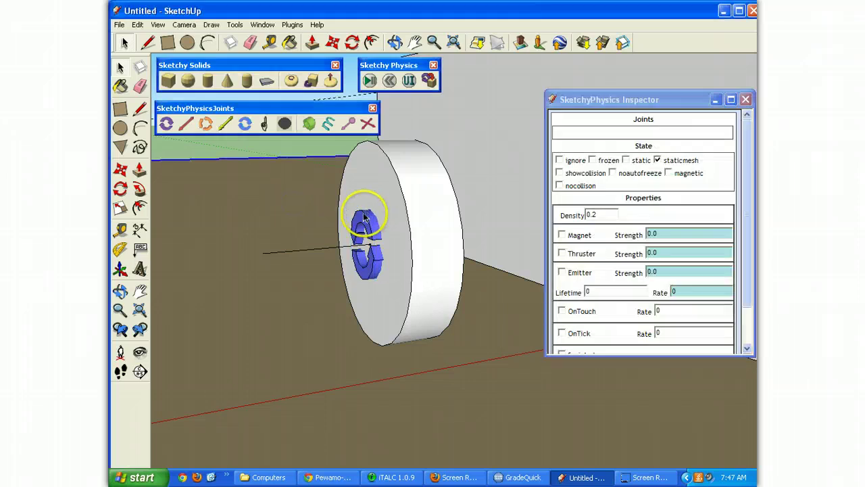
- Connect the farther wheel on the side away from the figure to its motor joint
click(365, 215)
click(429, 79)
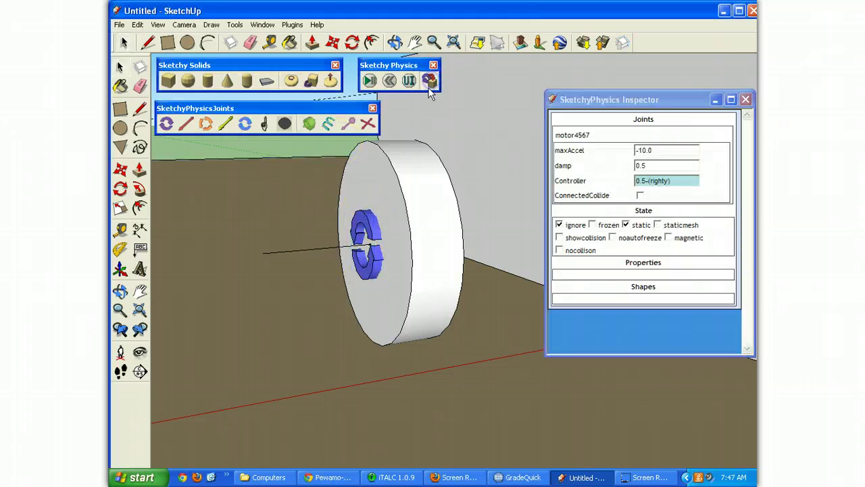
click(377, 242)
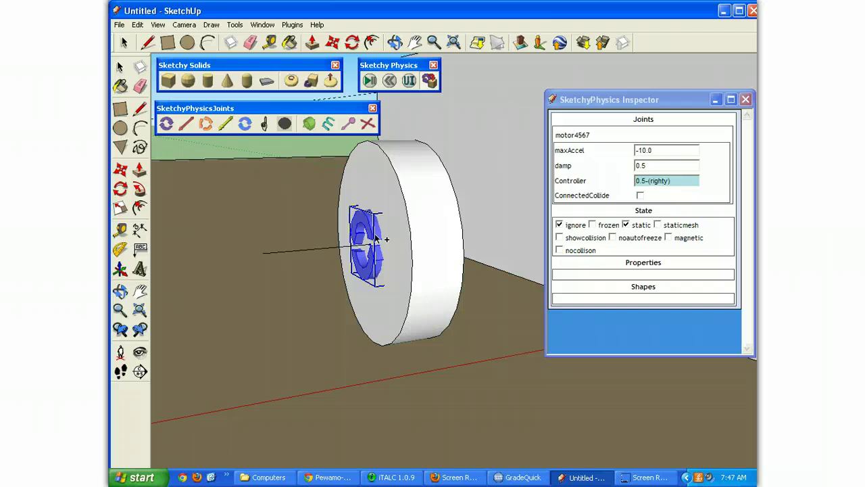
scroll(439, 227, down, 5)
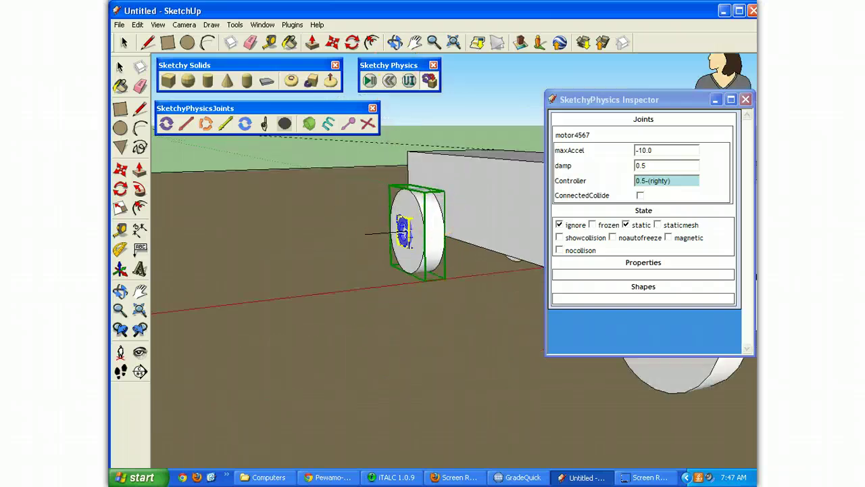
- Check the connection between the nearer wheel on the side away from the figure and its motor joint
click(414, 44)
drag(465, 230, 340, 232)
shift+middle_drag(340, 232, 293, 232)
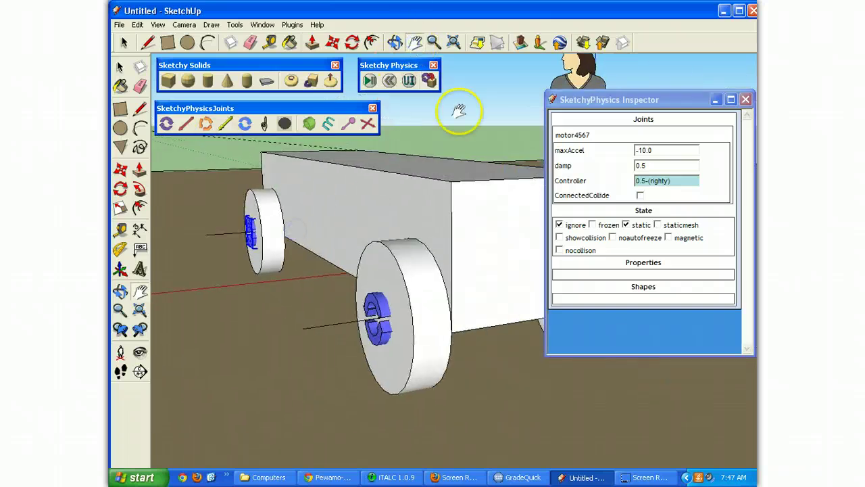
click(394, 346)
click(383, 335)
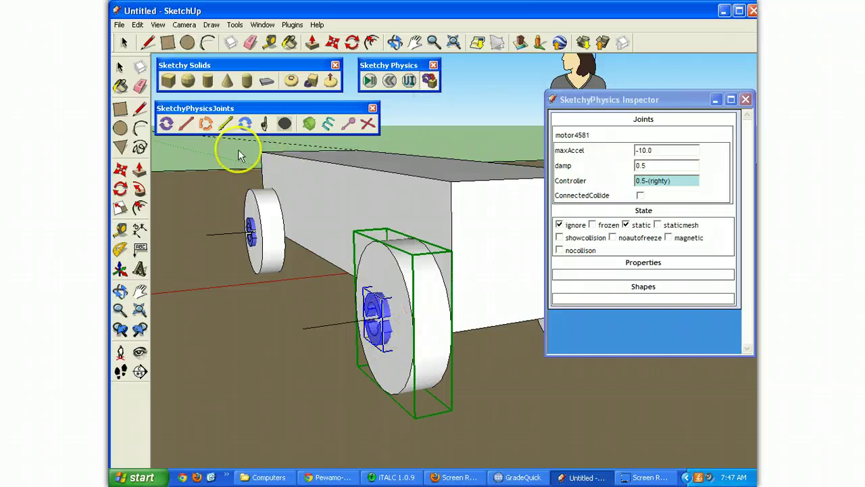
- Connect the nearer wheel on the figure's side of the box to its motor joint
click(394, 40)
drag(508, 258, 378, 162)
click(411, 42)
drag(441, 232, 352, 231)
click(119, 66)
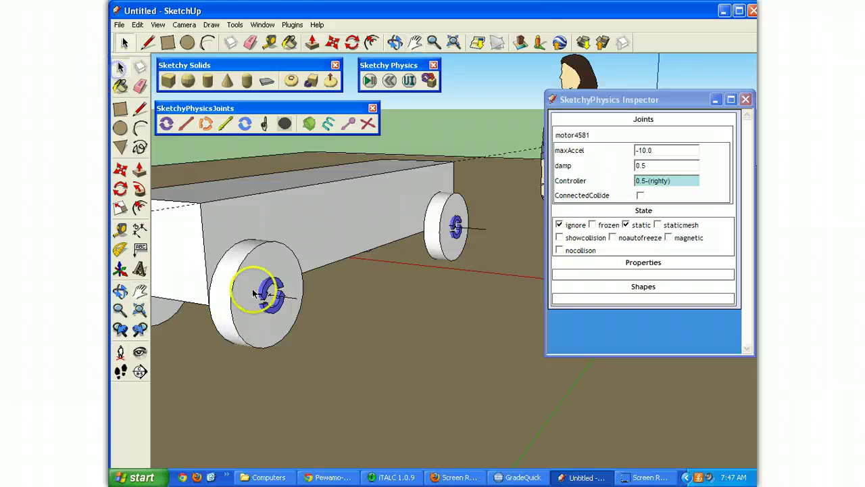
click(269, 294)
click(262, 291)
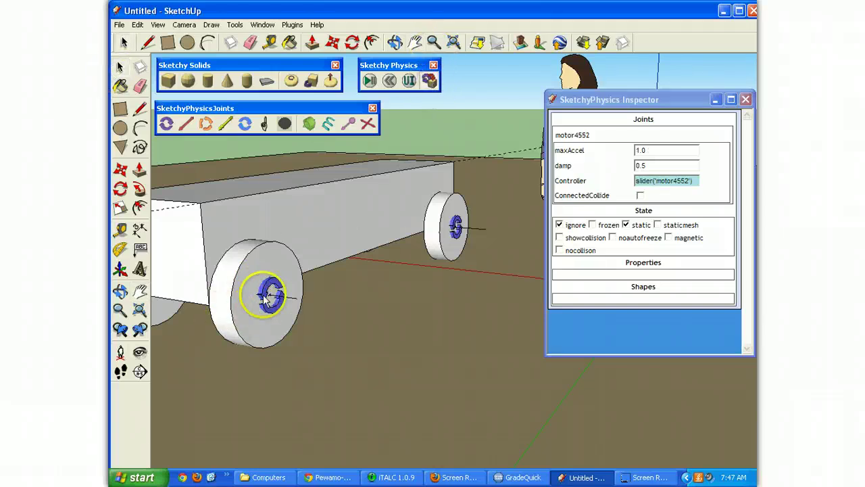
- Connect the farther wheel on the figure's side of the box to its motor joint
click(125, 42)
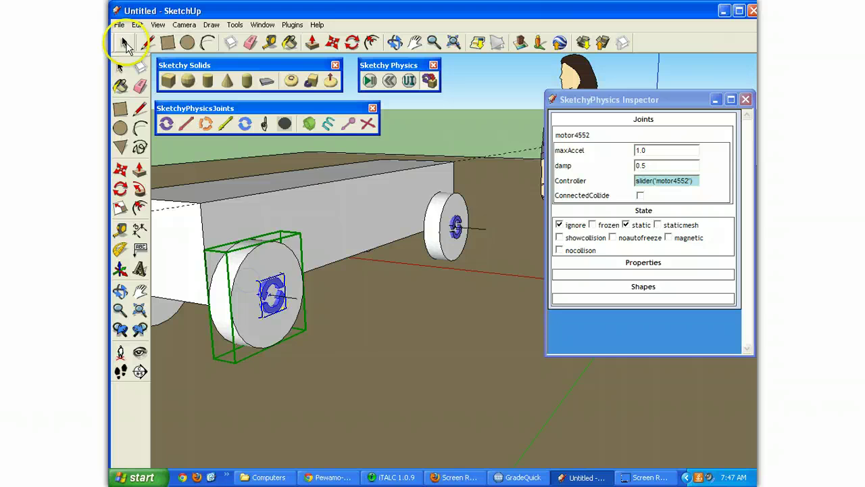
click(454, 230)
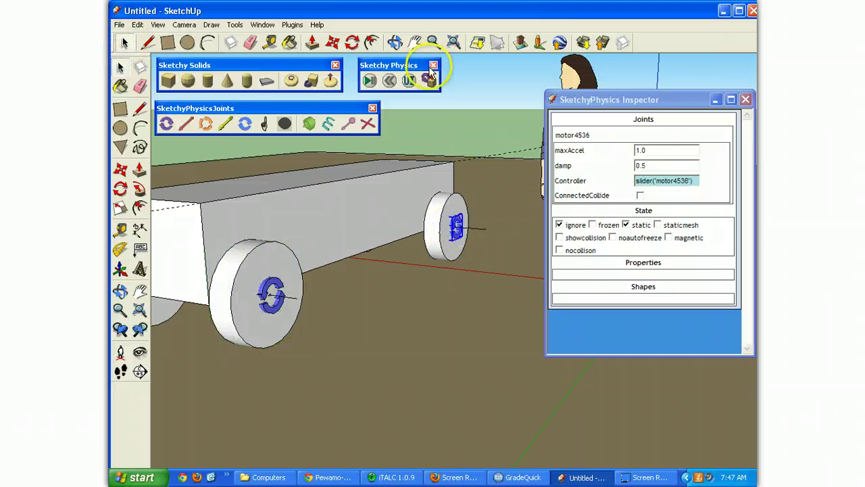
click(453, 211)
click(456, 221)
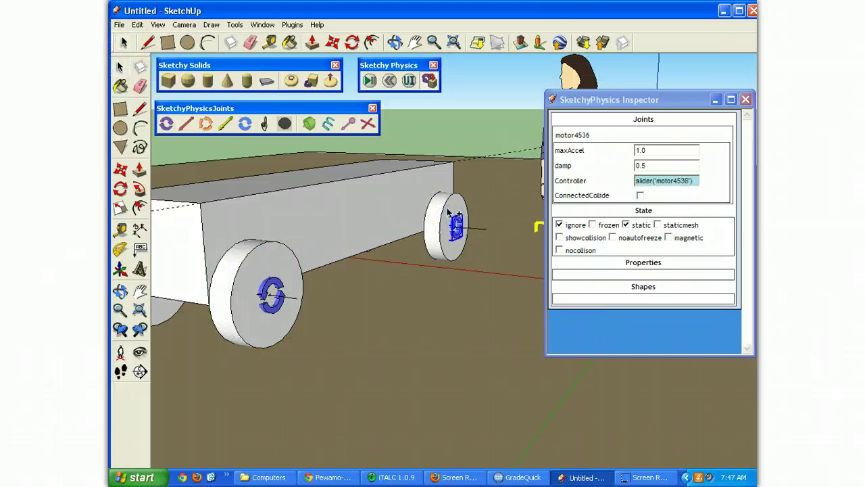
click(447, 211)
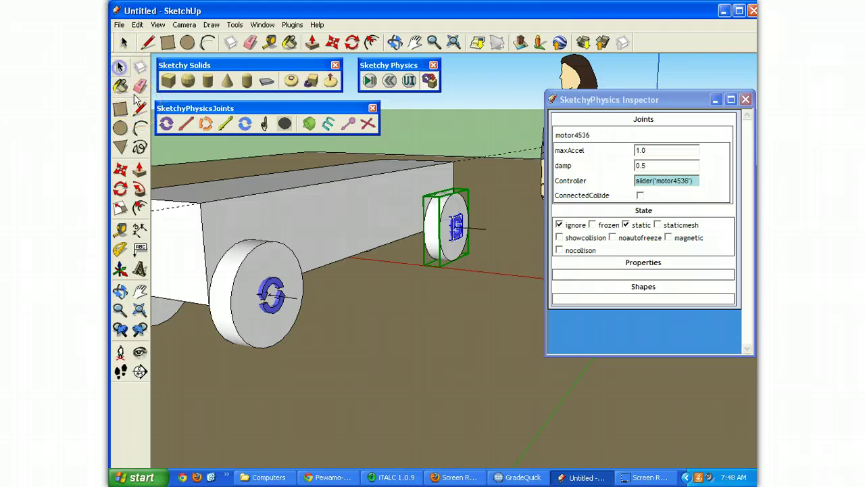
- Set the nearer wheel's motor joint on the figure's side to maxAccel 10 and Controller 0.5-(righty)
click(269, 301)
right_click(269, 298)
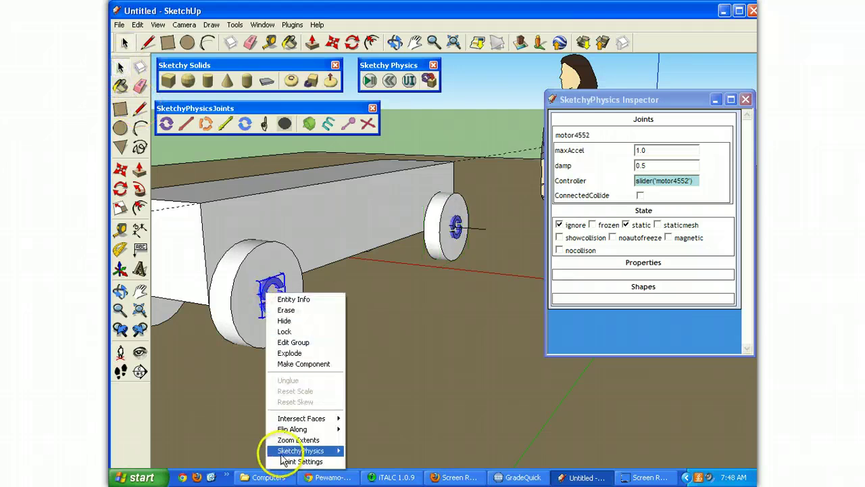
click(275, 289)
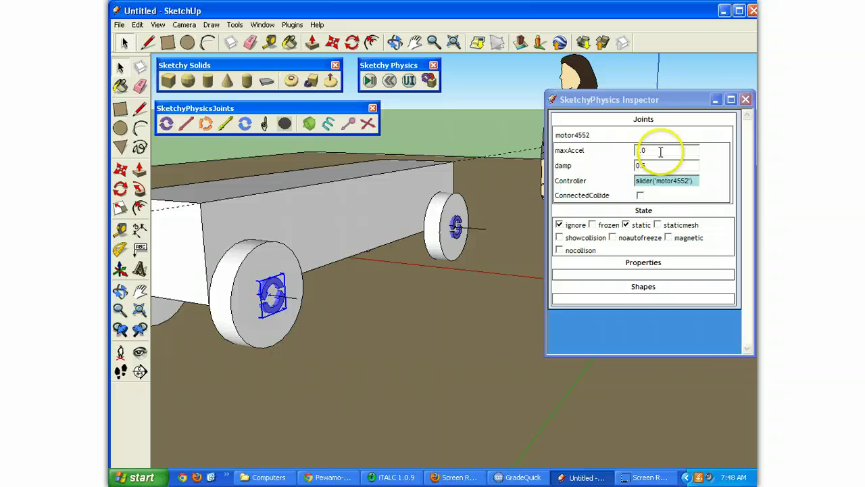
drag(660, 152, 579, 152)
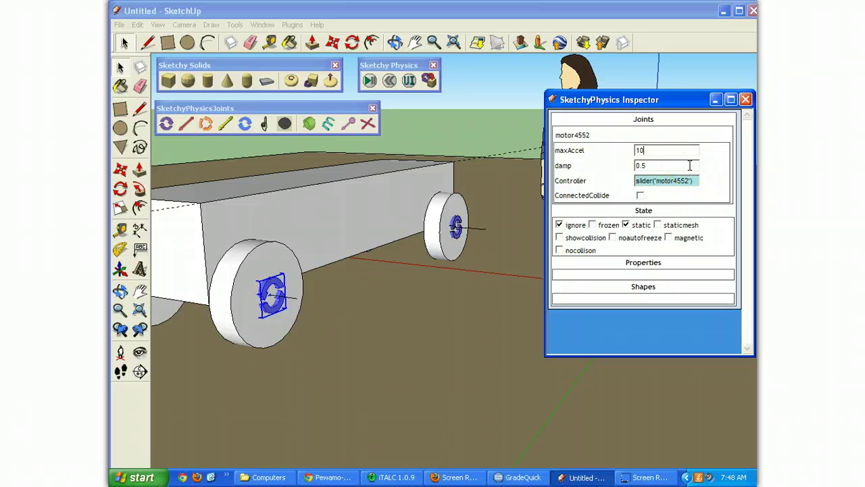
key(Tab)
click(688, 173)
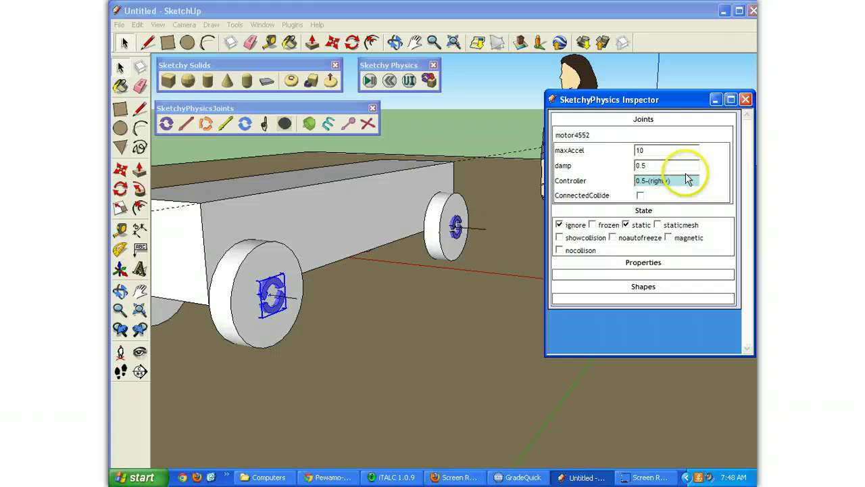
- Set the farther wheel's motor joint on the figure's side to Controller 0.5-(righty) and maxAccel 10
click(457, 228)
click(670, 180)
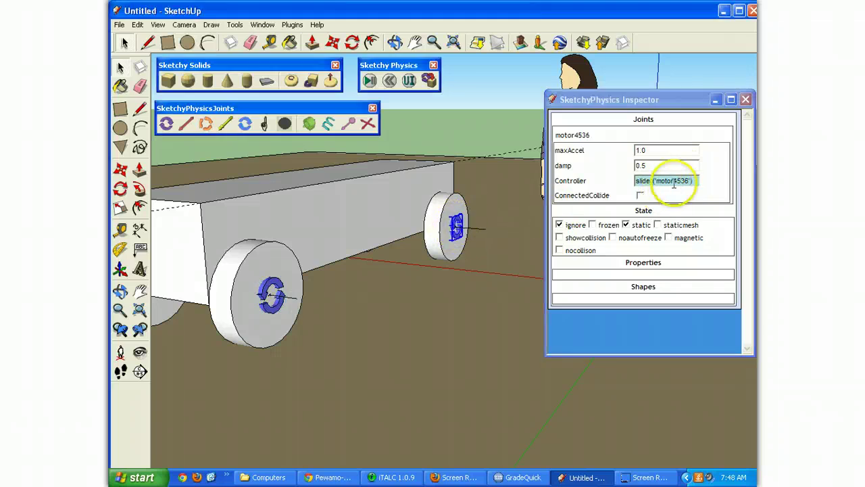
click(573, 179)
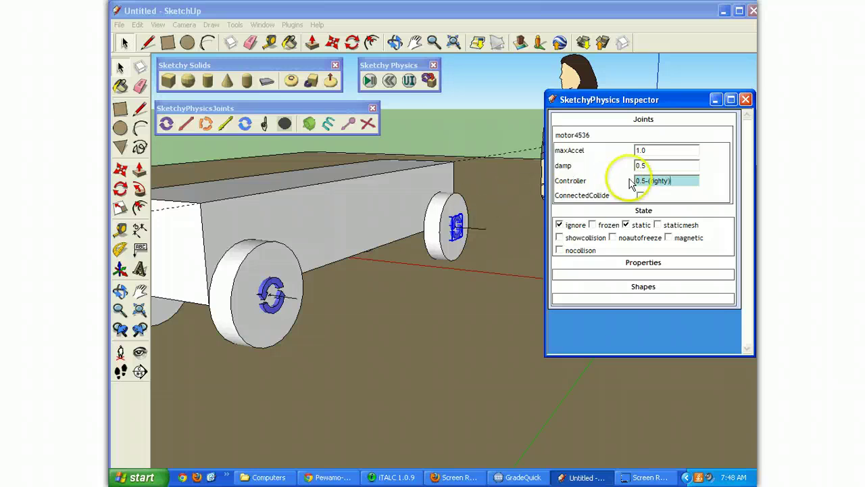
click(645, 150)
click(589, 165)
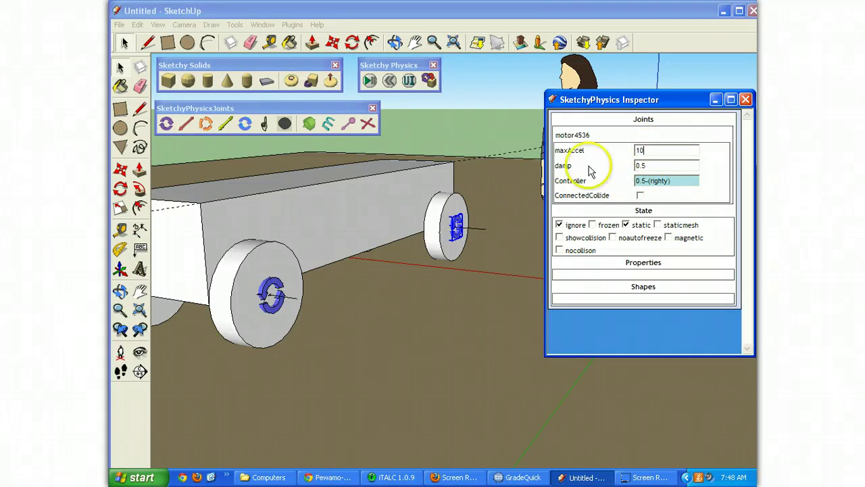
click(536, 211)
click(275, 282)
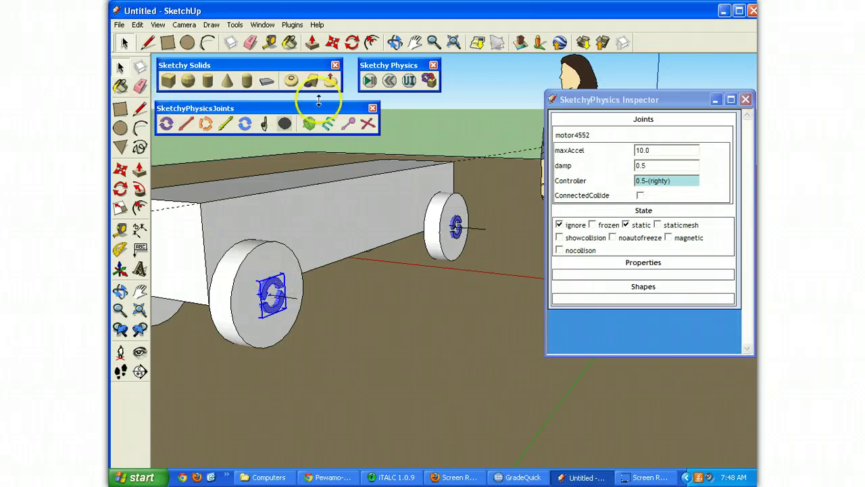
- Run the physics simulation twice to test the car, resetting the model after each run
click(370, 81)
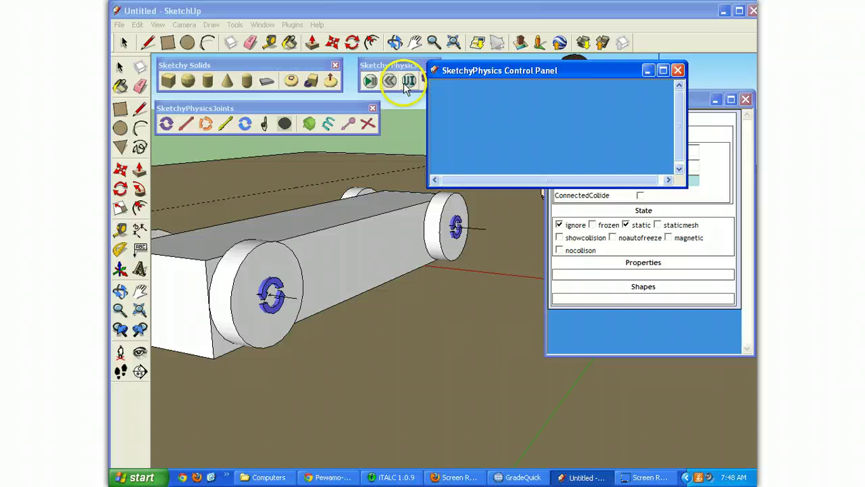
click(406, 82)
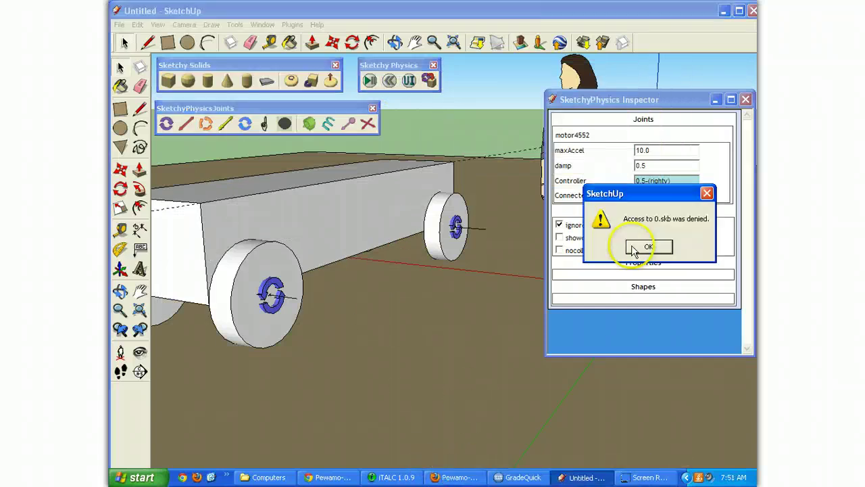
click(647, 247)
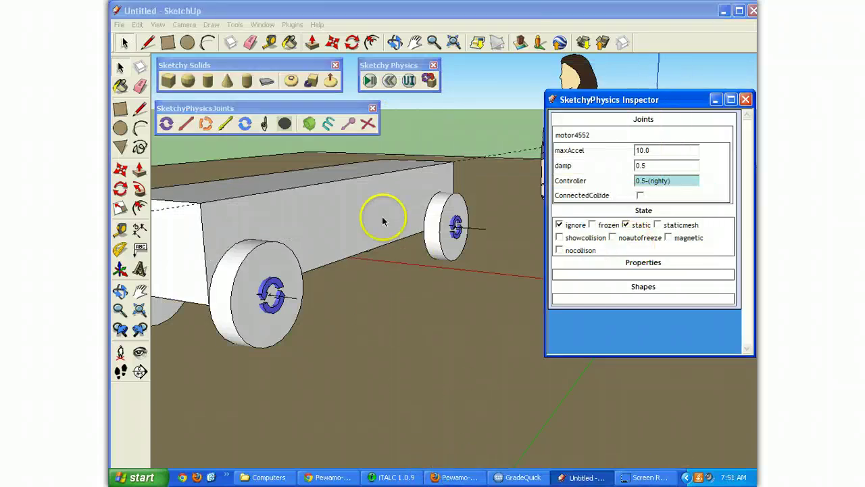
click(369, 80)
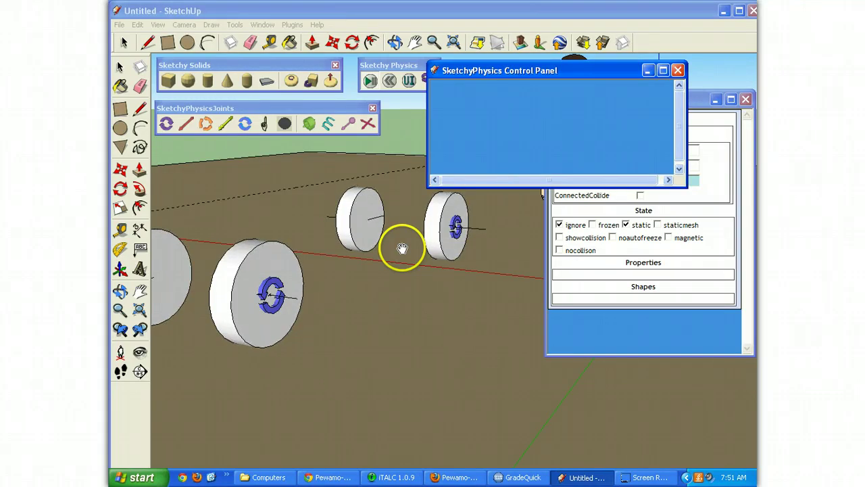
click(390, 80)
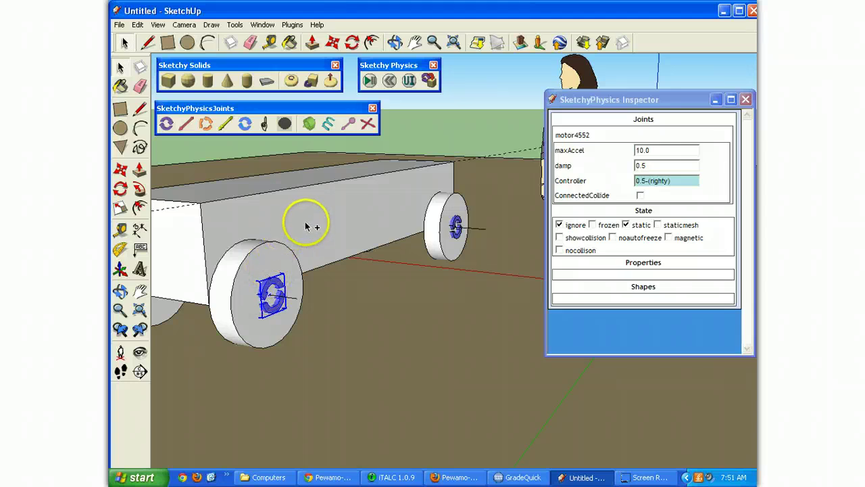
- Select the box together with the four motor joints on both sides, leaving the wheels out of the selection
click(327, 225)
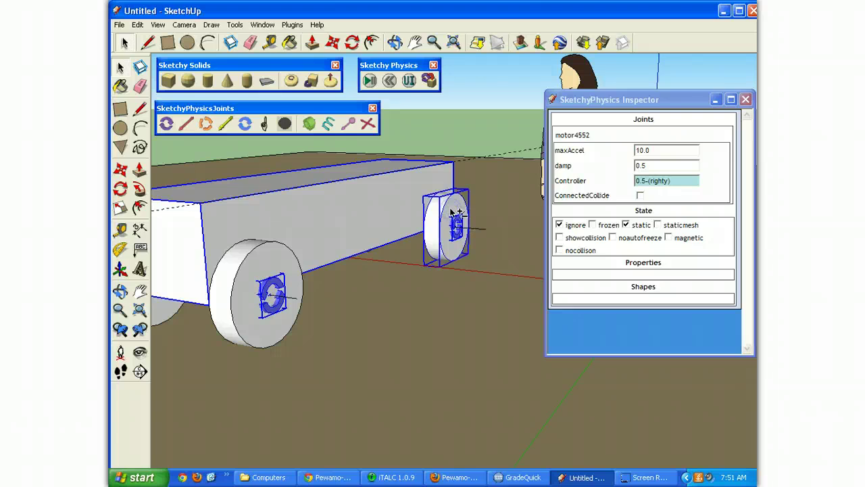
shift+click(449, 206)
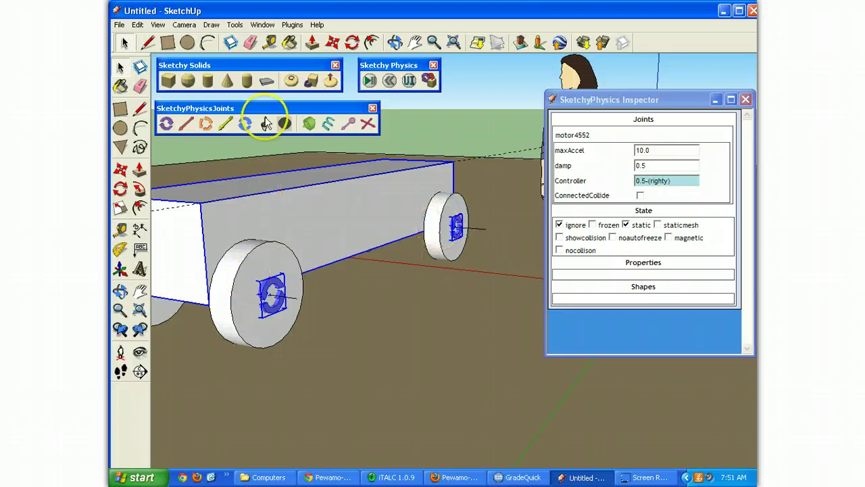
click(395, 44)
drag(258, 256, 508, 274)
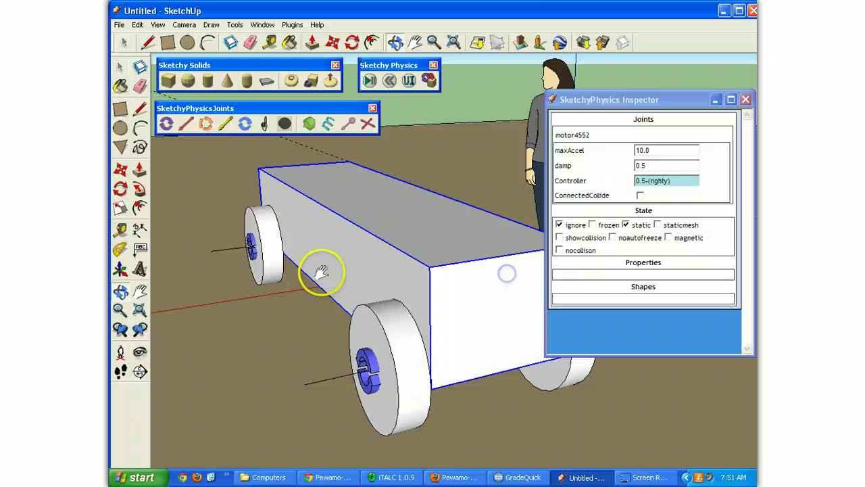
click(124, 68)
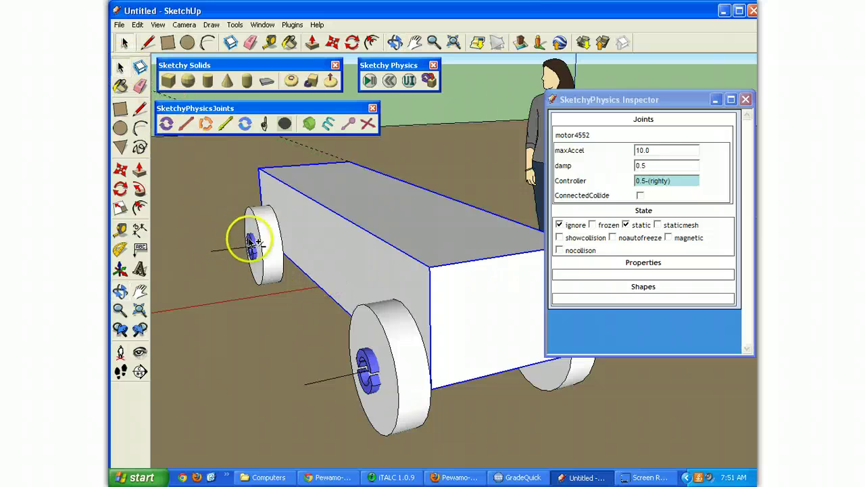
click(393, 42)
mouse_move(473, 135)
mouse_down()
mouse_move(209, 248)
mouse_move(284, 249)
mouse_move(328, 232)
mouse_move(363, 77)
mouse_up()
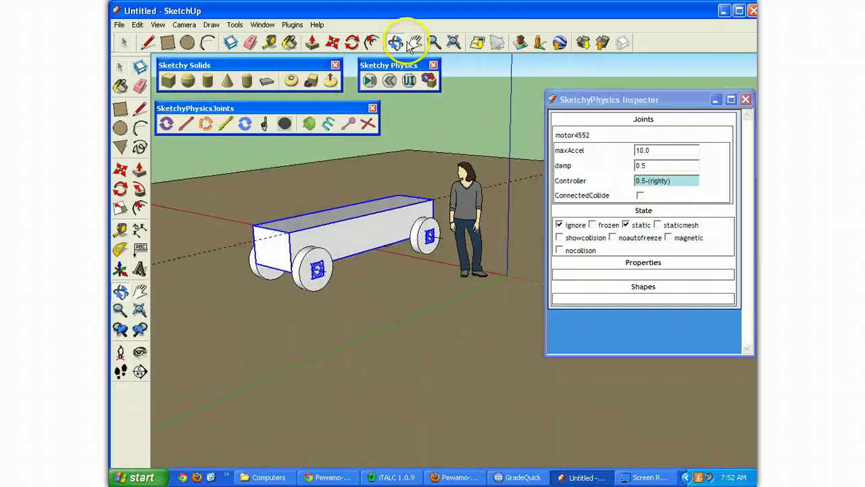
drag(407, 42, 247, 74)
- Run the physics simulation, pull on the box to test its link to the wheels, and reset the model
click(369, 81)
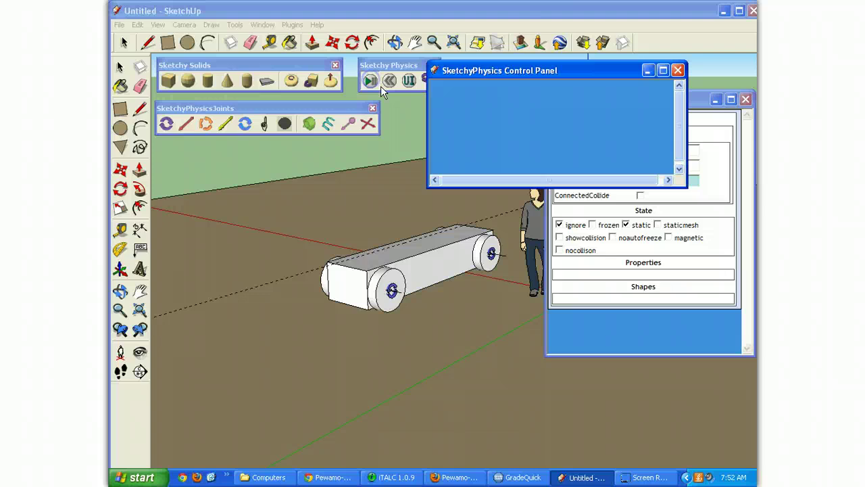
click(392, 311)
drag(420, 288, 390, 272)
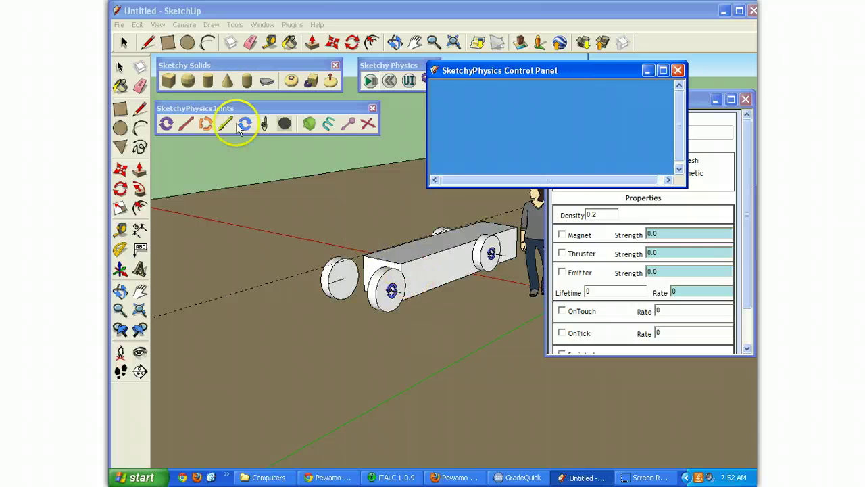
click(390, 80)
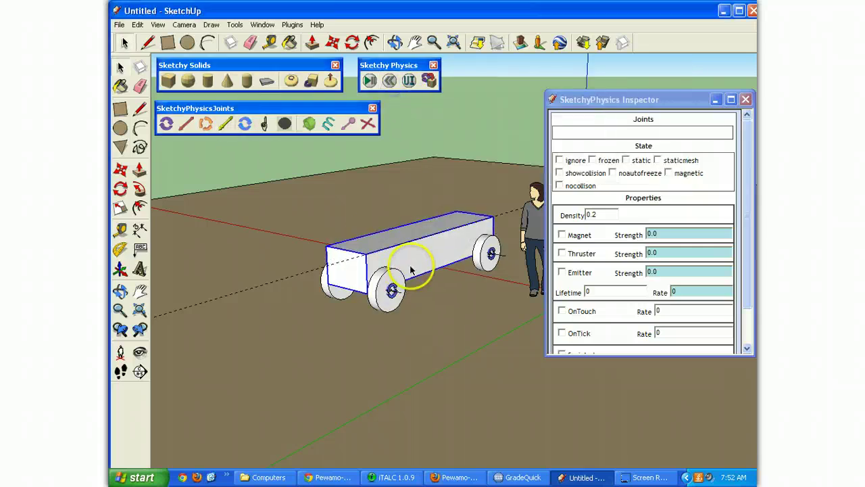
- Group the box with the four motor joints, leaving the wheels out of the group
click(391, 290)
click(415, 256)
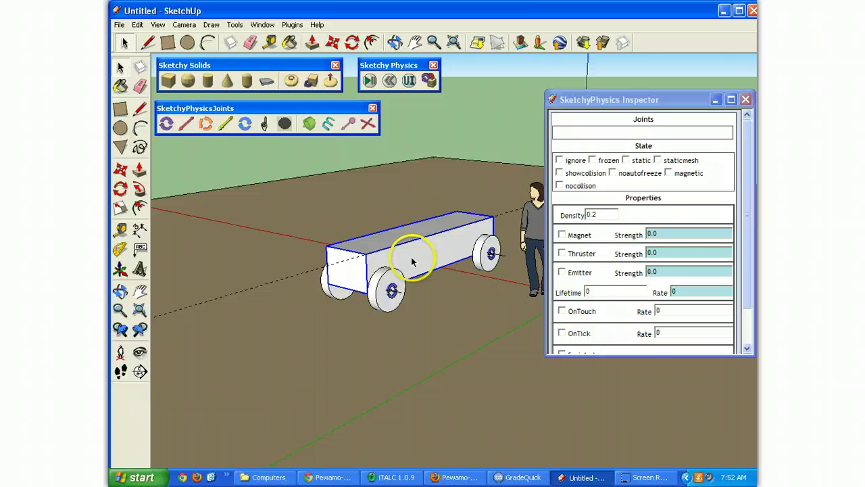
middle_drag(411, 262, 512, 252)
click(515, 253)
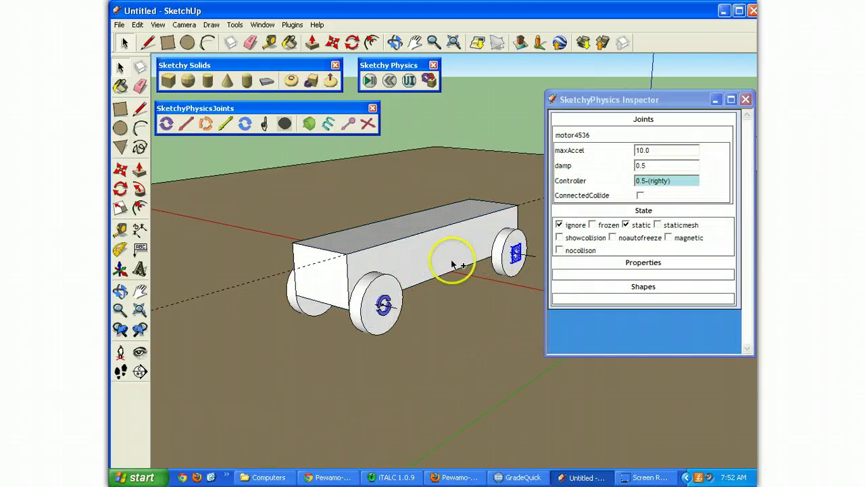
ctrl+click(398, 262)
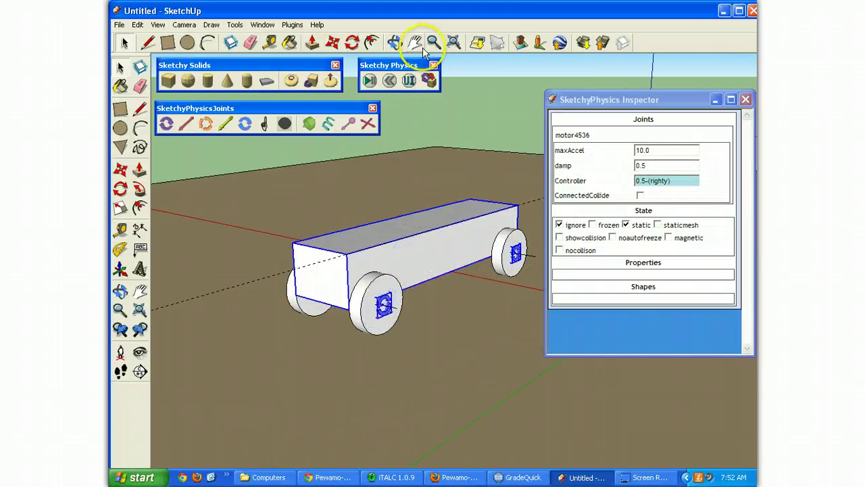
click(397, 46)
drag(422, 271, 606, 275)
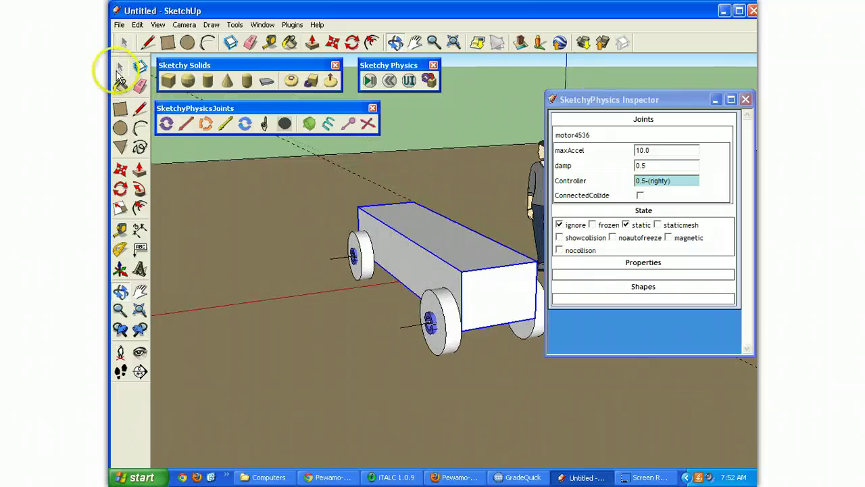
click(119, 68)
right_click(425, 254)
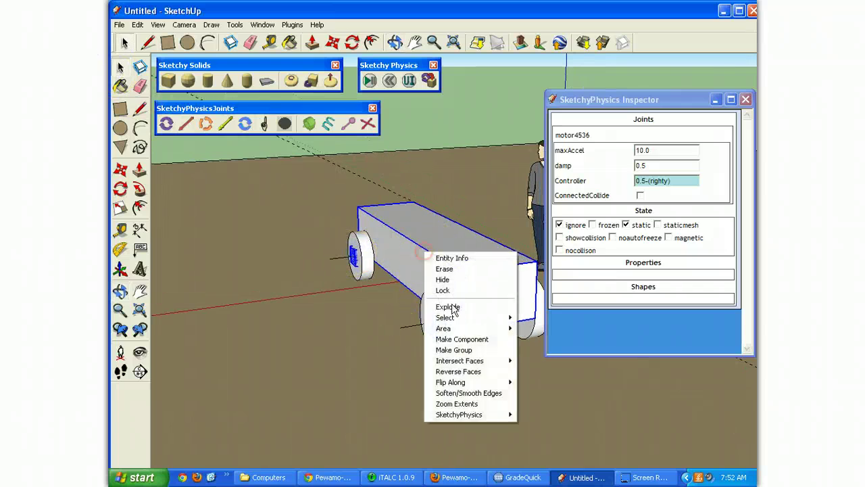
click(466, 350)
- Clear the car selection, run the physics simulation on the grouped car, and reset the model
click(197, 204)
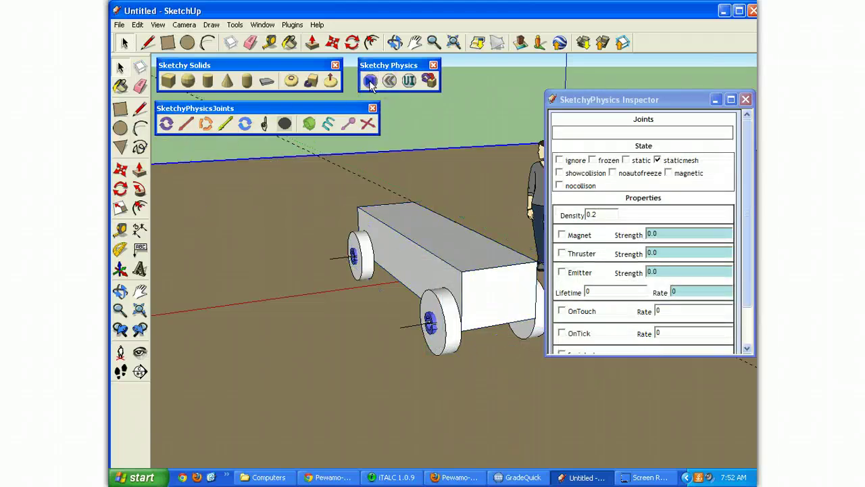
click(370, 81)
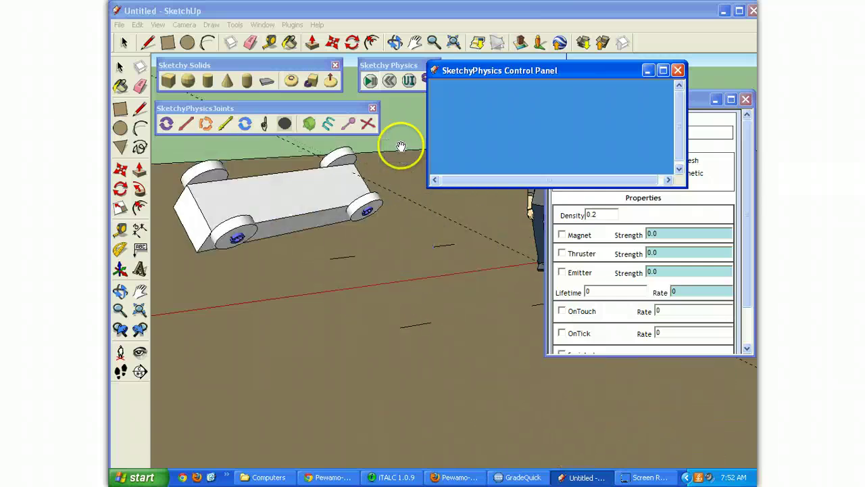
click(389, 81)
- Check the motor joint connection of the nearer wheel on the figure's side of the box
click(396, 42)
drag(384, 338, 192, 335)
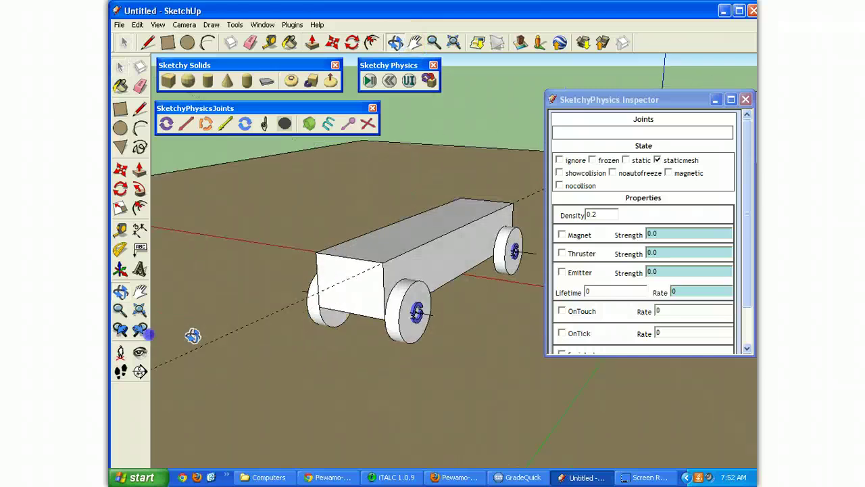
click(414, 42)
drag(425, 268, 364, 295)
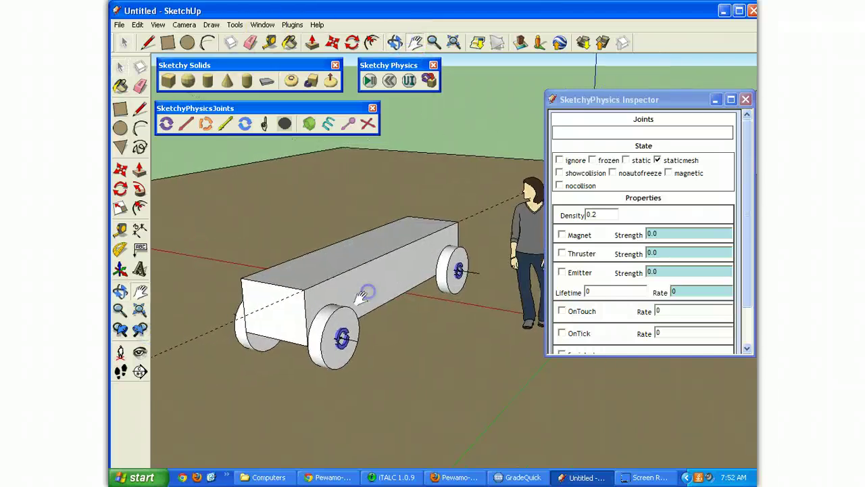
click(129, 67)
click(339, 311)
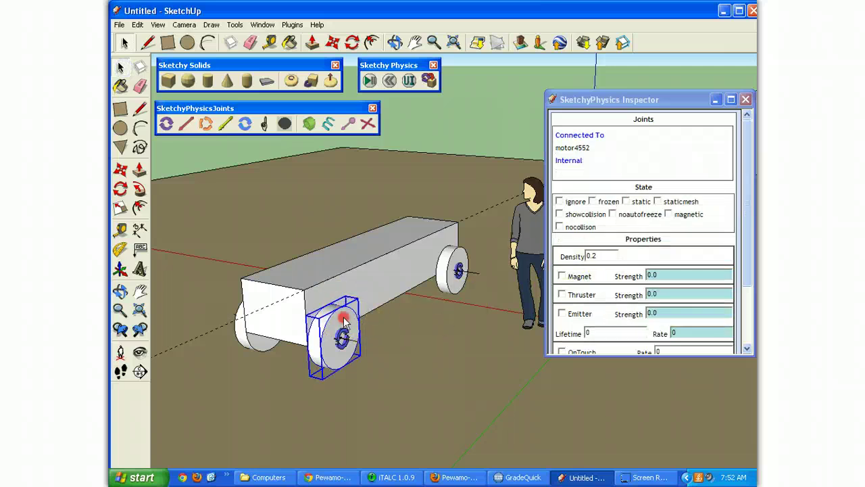
- Set the SketchyPhysics shape of both wheels on the figure's side of the box to sphere
right_click(345, 323)
mouse_move(409, 294)
mouse_move(457, 304)
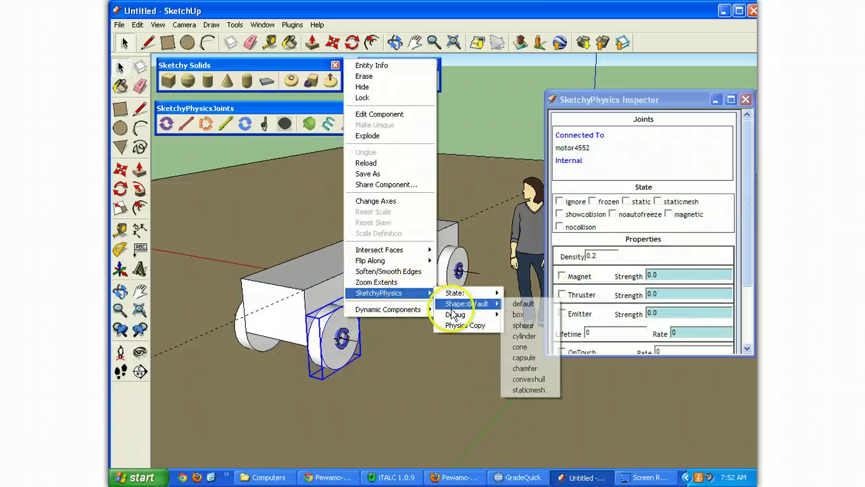
click(521, 325)
right_click(452, 274)
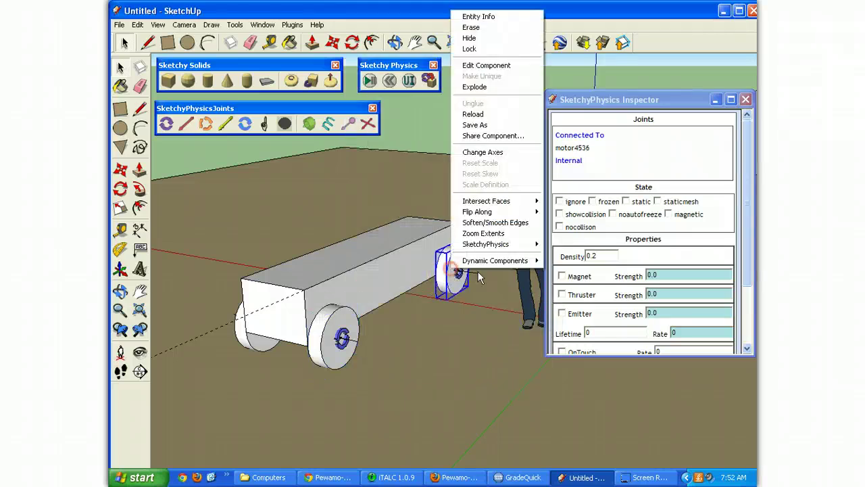
mouse_move(493, 249)
mouse_move(571, 255)
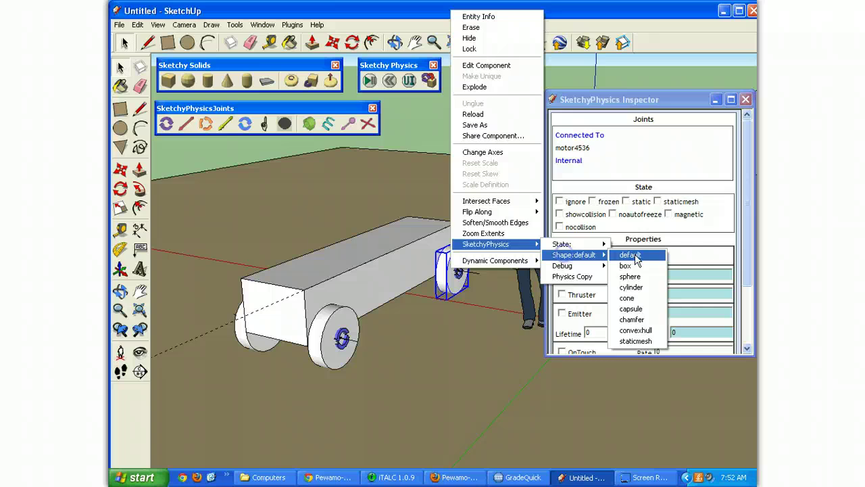
click(631, 277)
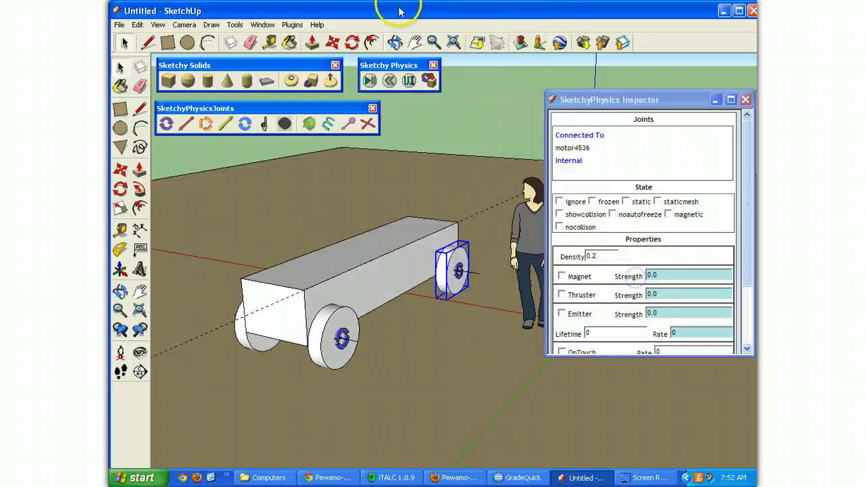
- Set the SketchyPhysics shape of the two wheels on the opposite side of the box to sphere
click(392, 48)
drag(214, 315, 505, 309)
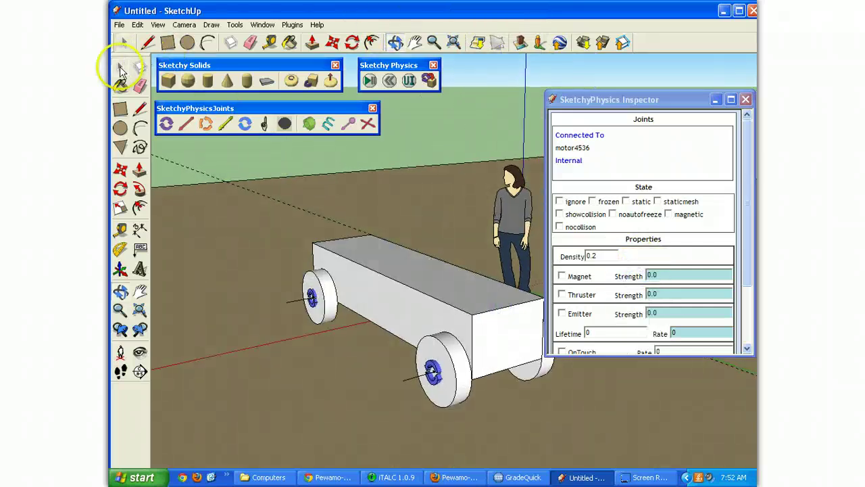
click(120, 69)
right_click(318, 291)
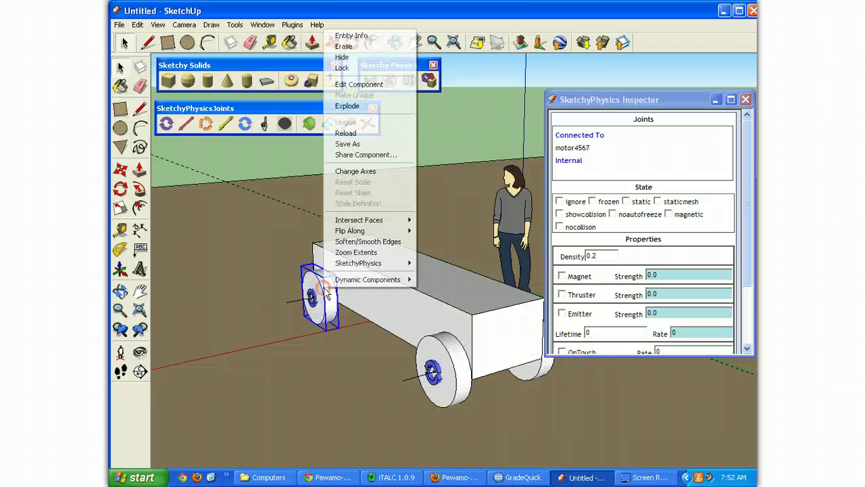
mouse_move(365, 263)
mouse_move(452, 275)
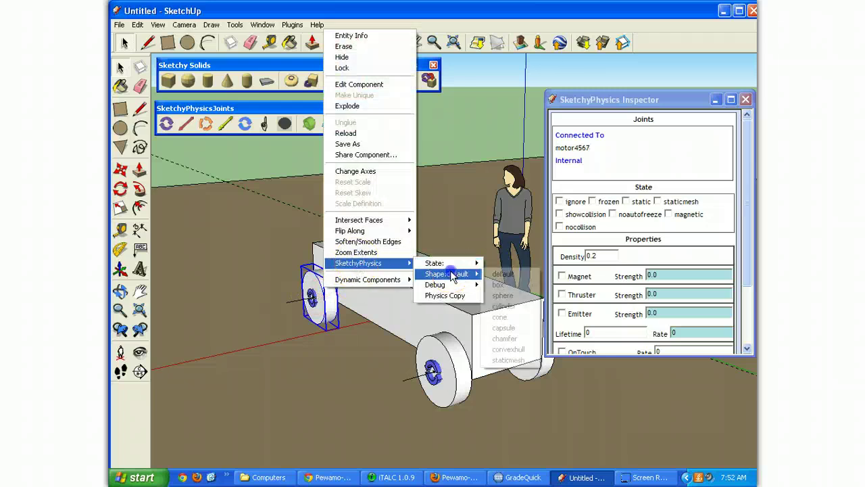
click(512, 306)
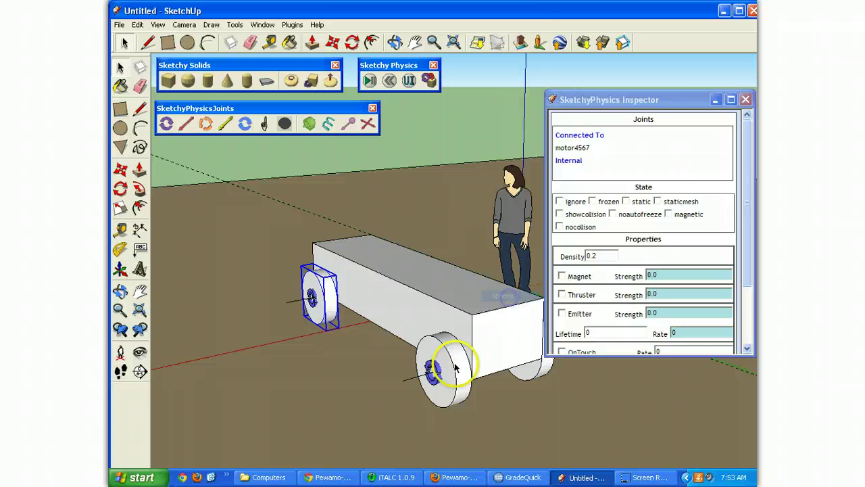
right_click(447, 369)
mouse_move(530, 343)
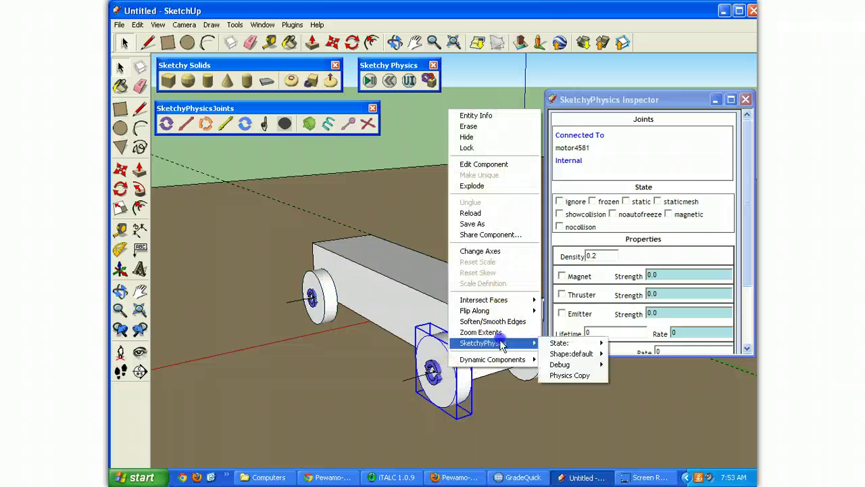
mouse_move(568, 353)
click(627, 375)
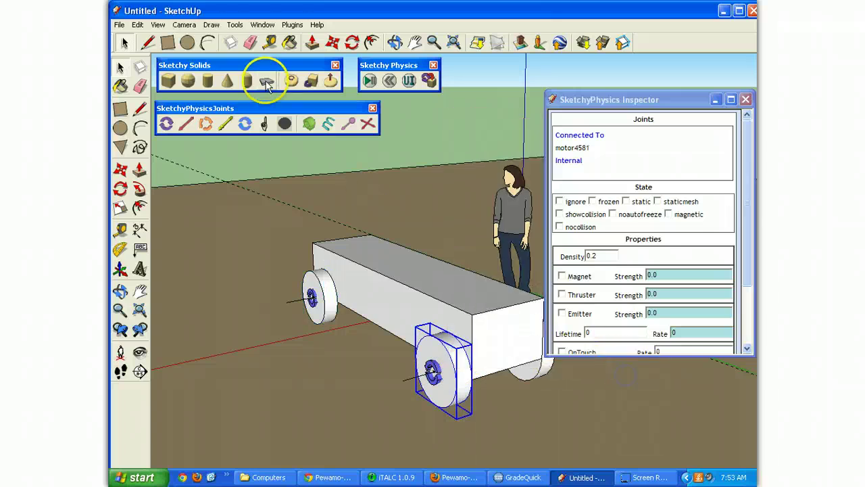
- Run the physics simulation on the car with its sphere-shaped wheels
click(371, 81)
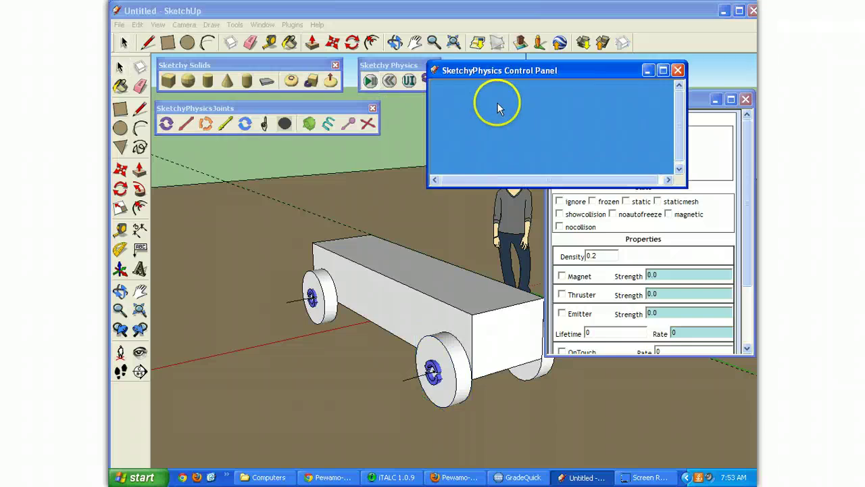